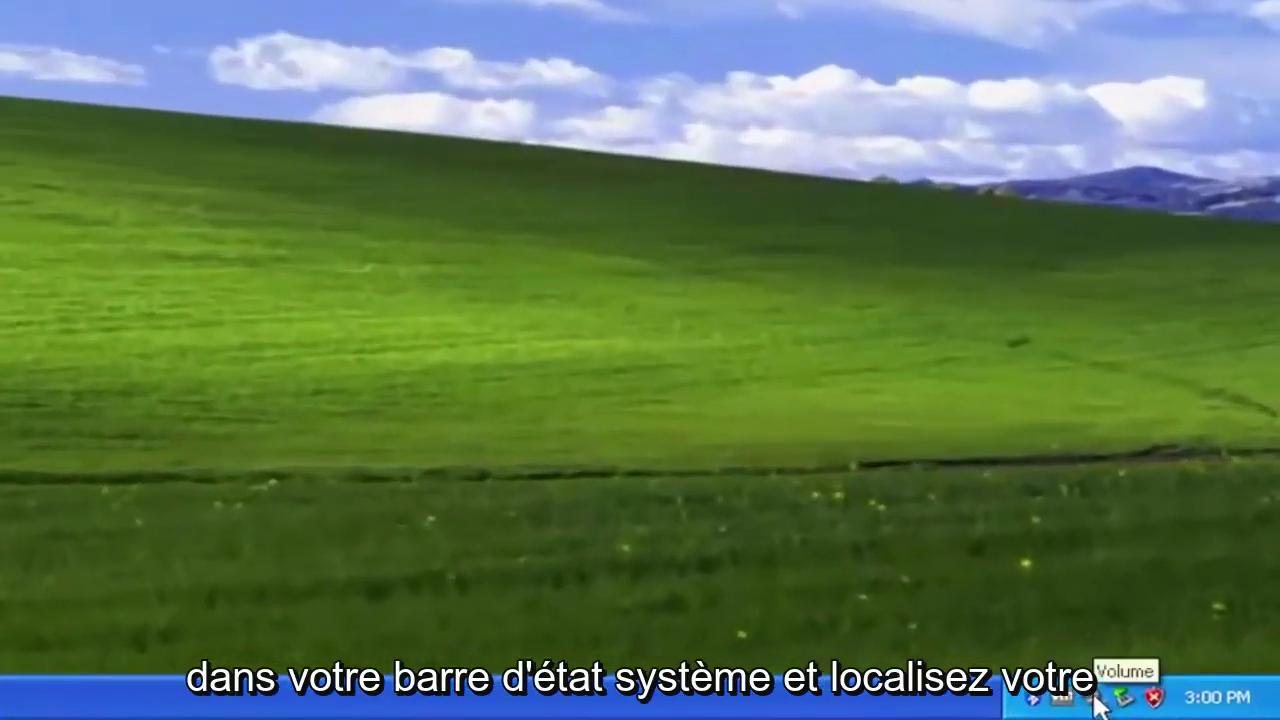
Raise the master Volume slider, leave Mute all unchecked, and close the Volume Control mixer.
double_click(1097, 703)
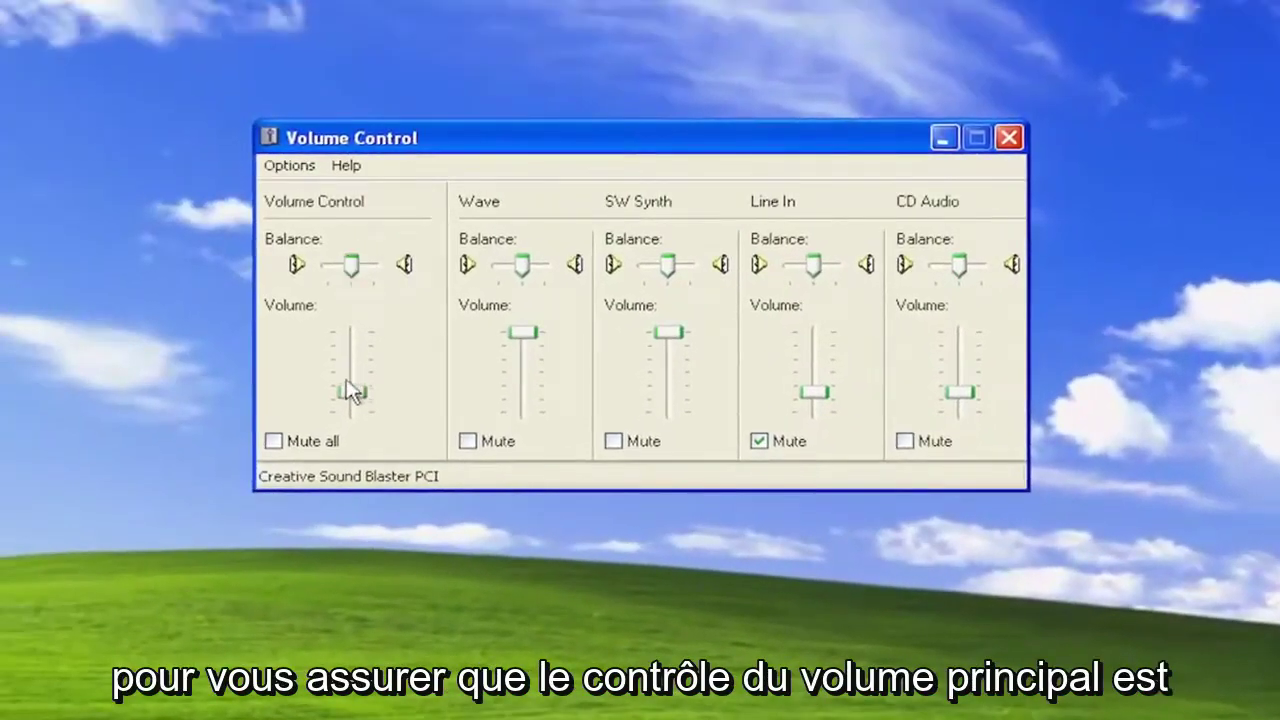
left_click_drag(350, 389, 352, 336)
left_click(310, 448)
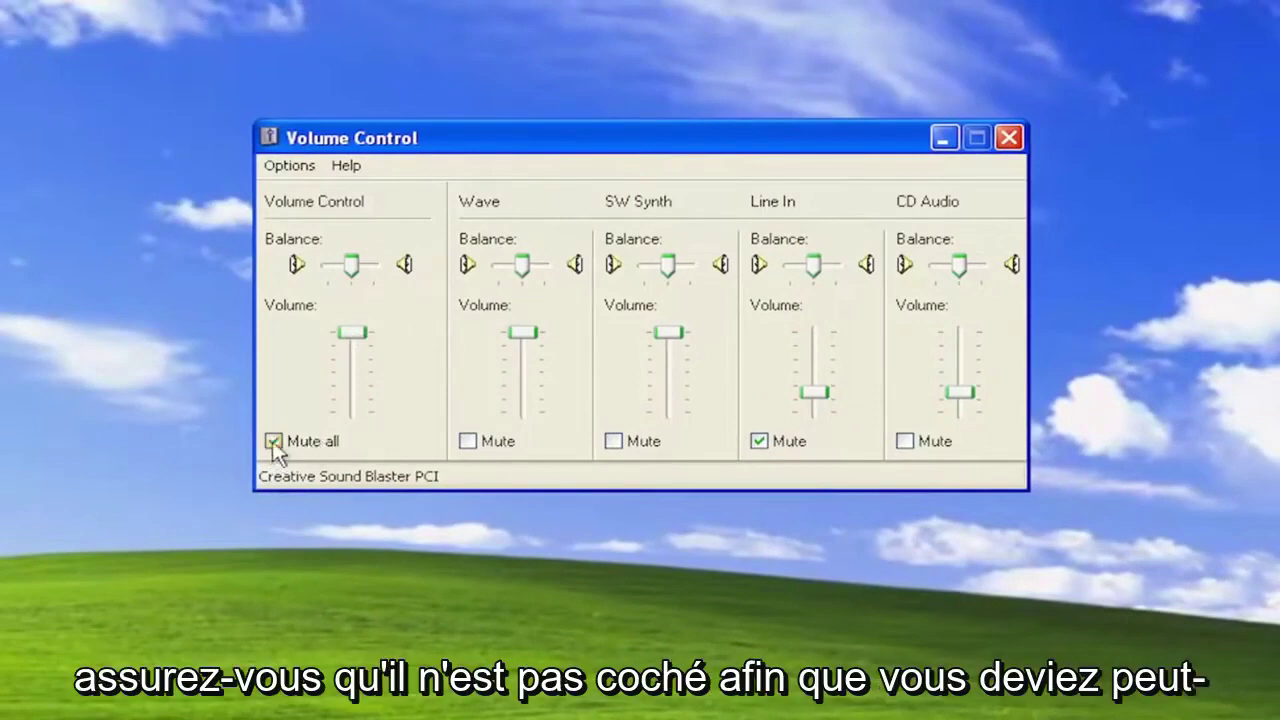
left_click(273, 445)
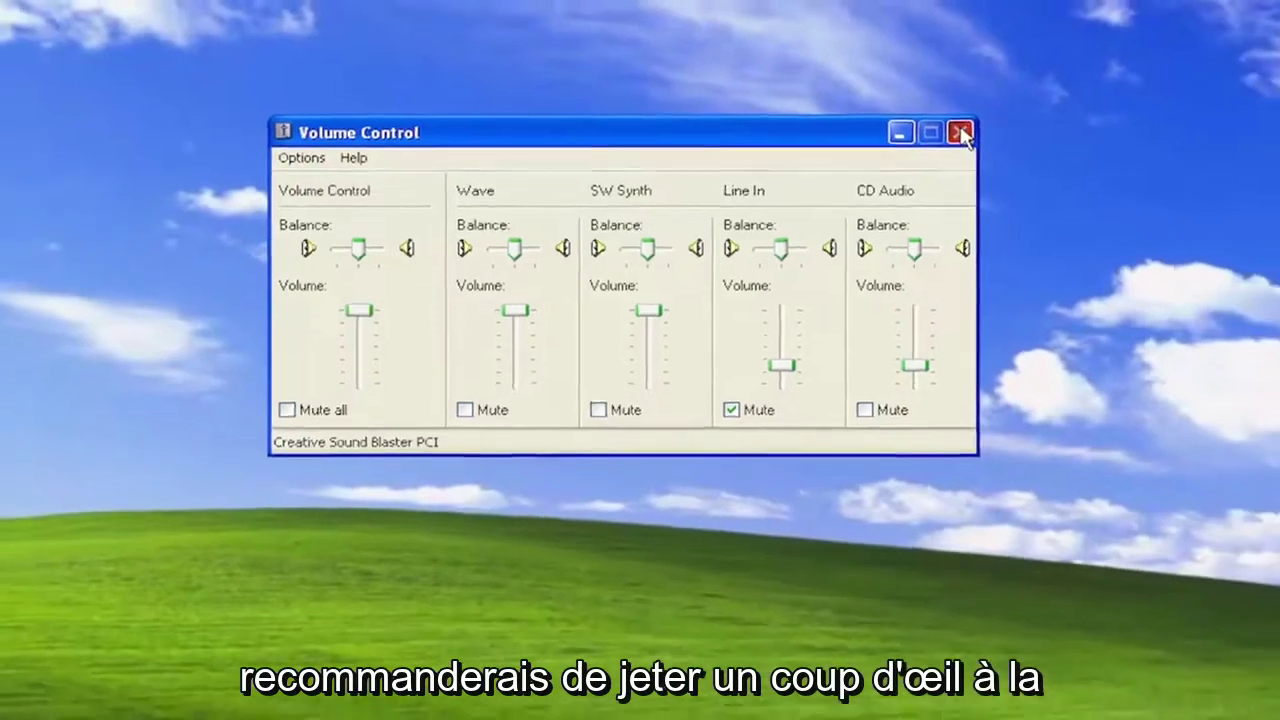
left_click(960, 133)
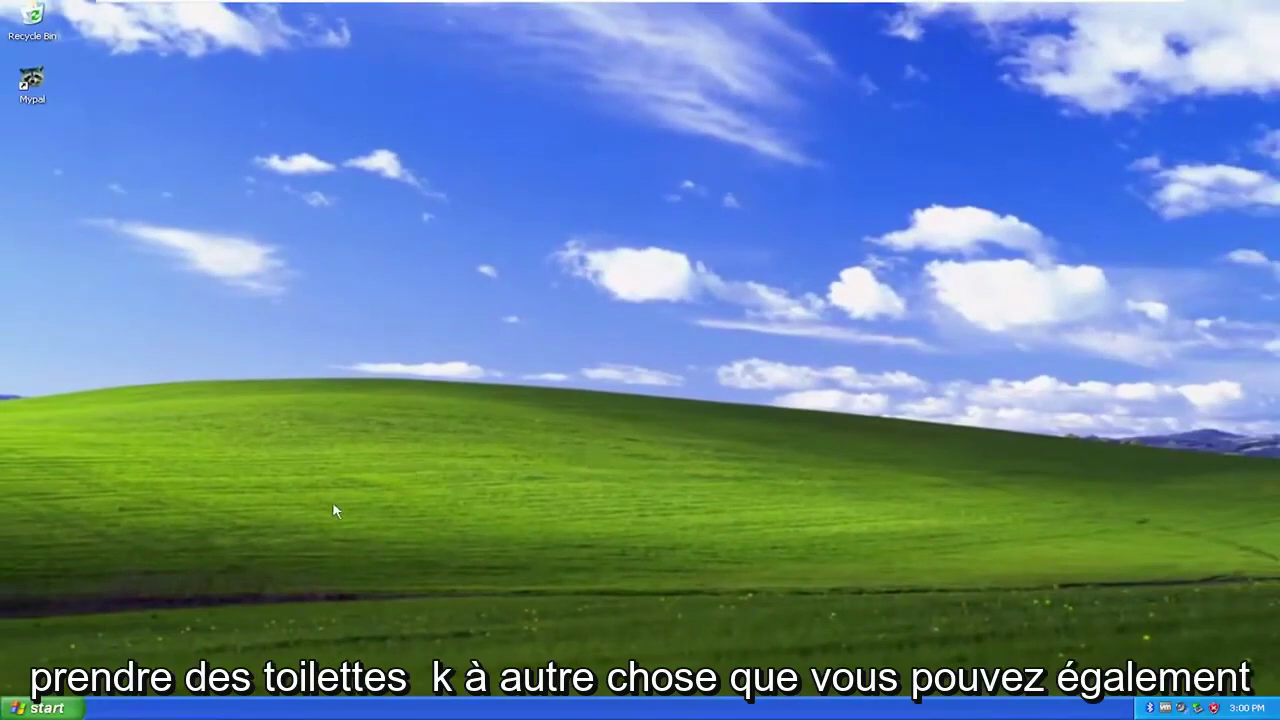
Open Control Panel from the Start menu and go to Sounds, Speech, and Audio Devices.
left_click(43, 708)
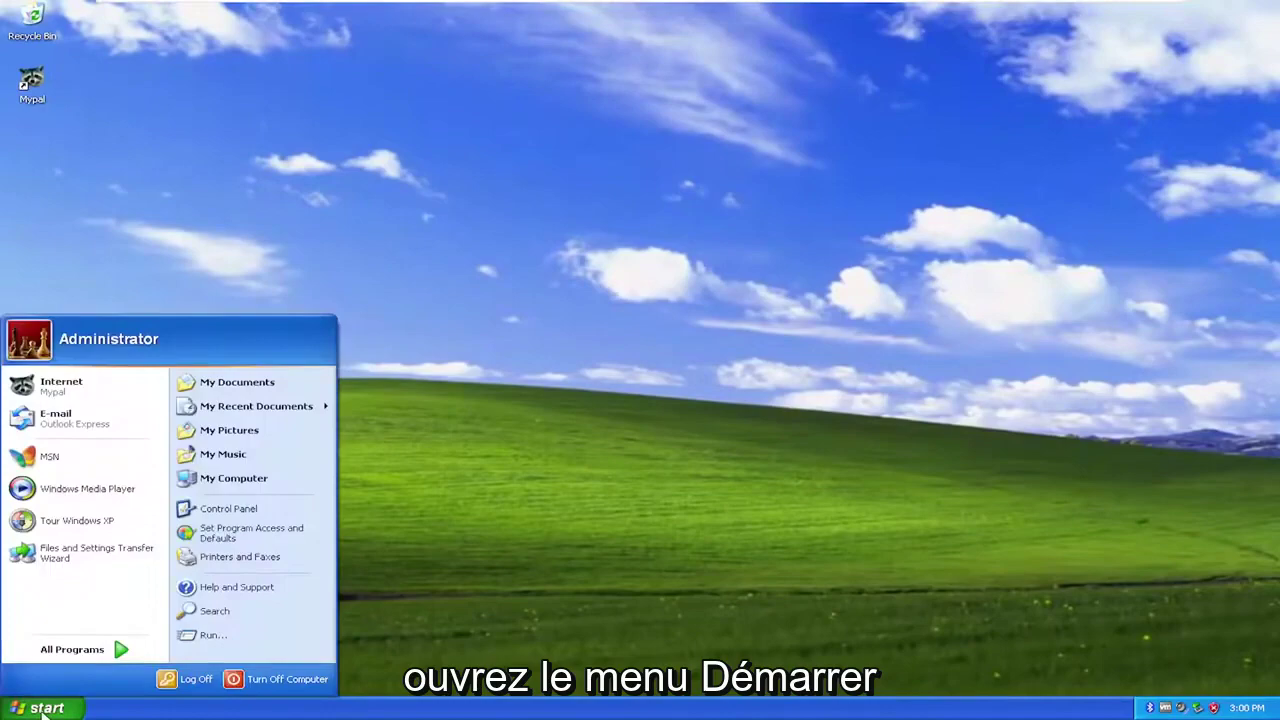
left_click(238, 512)
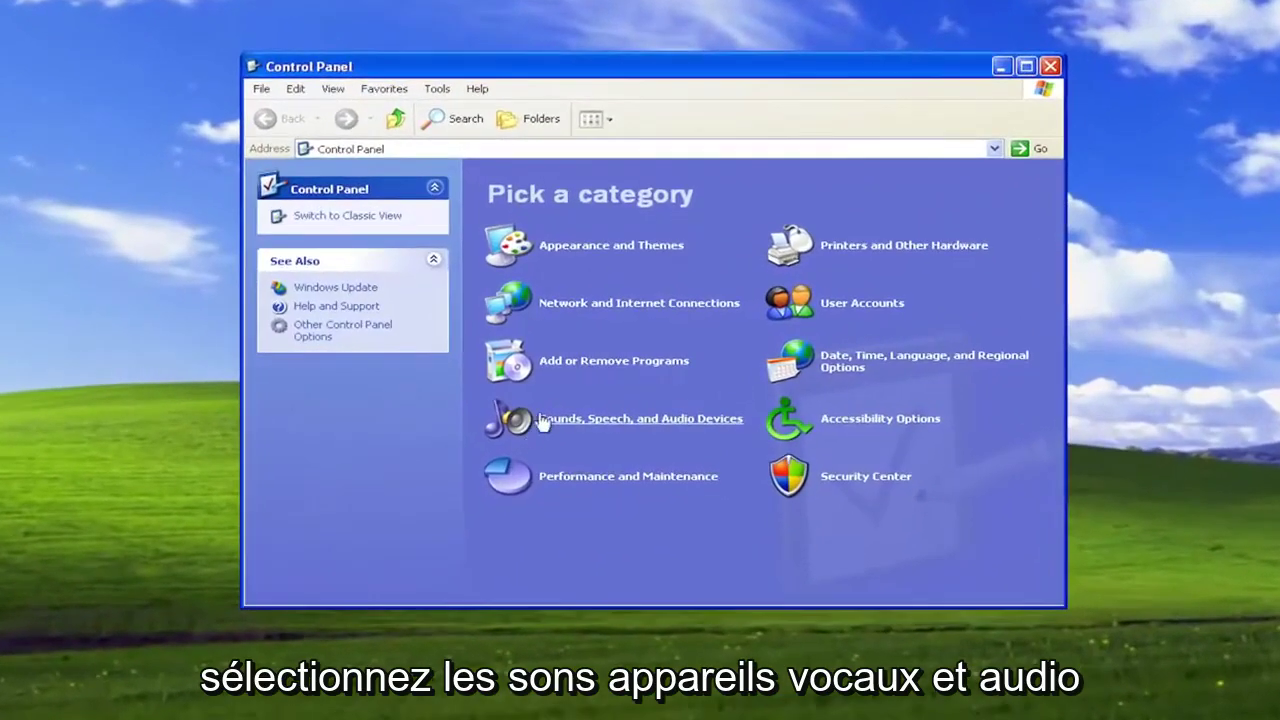
left_click(630, 422)
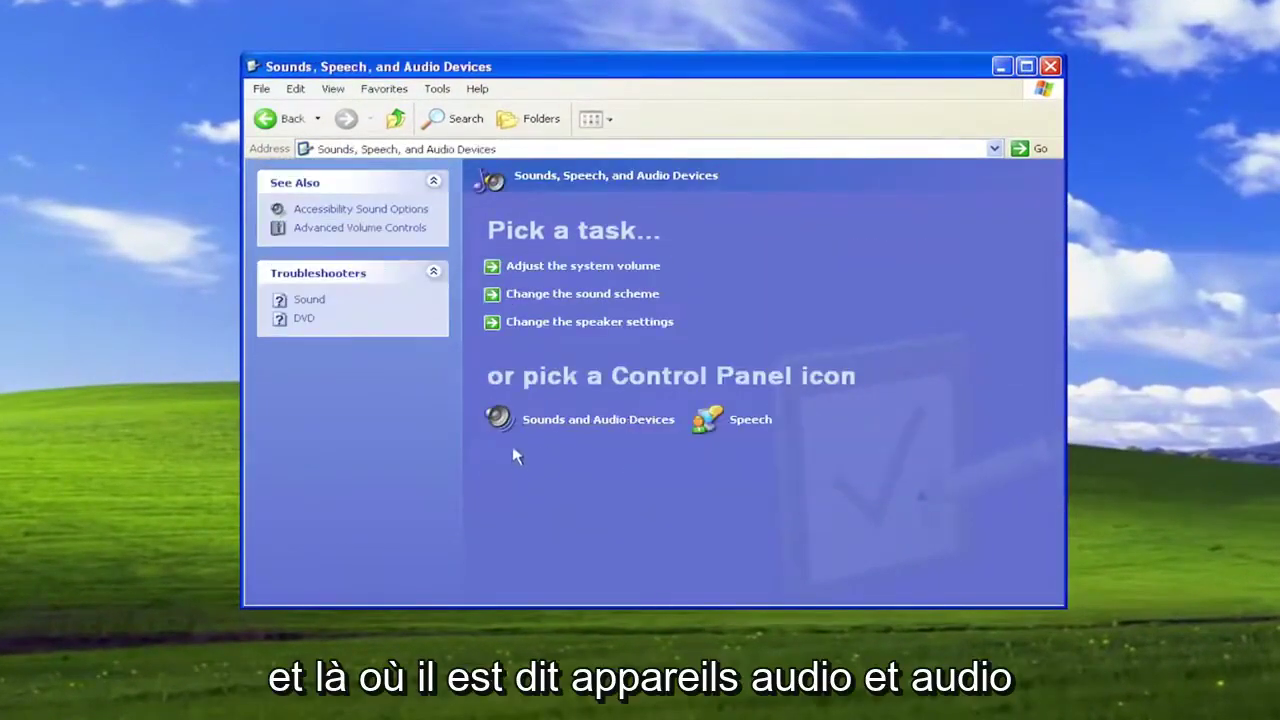
Set device volume and both speaker volumes to High, keeping the taskbar volume icon shown.
left_click(620, 421)
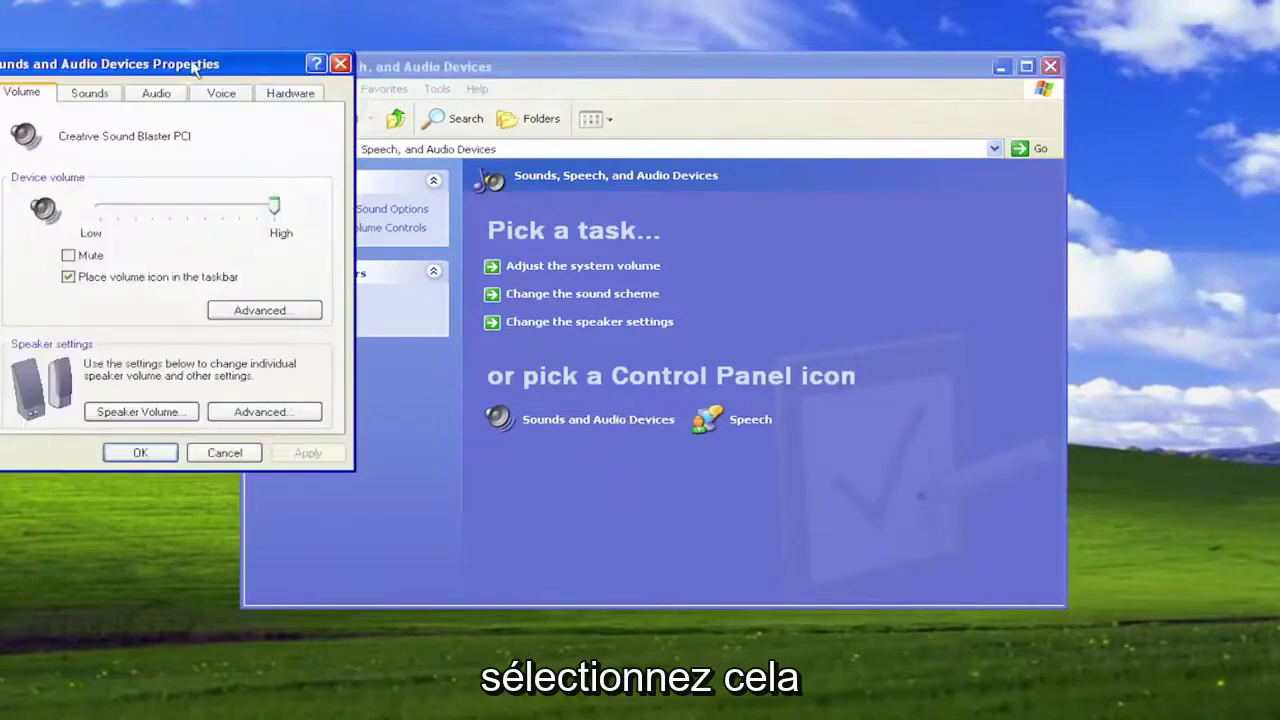
left_click_drag(195, 66, 700, 126)
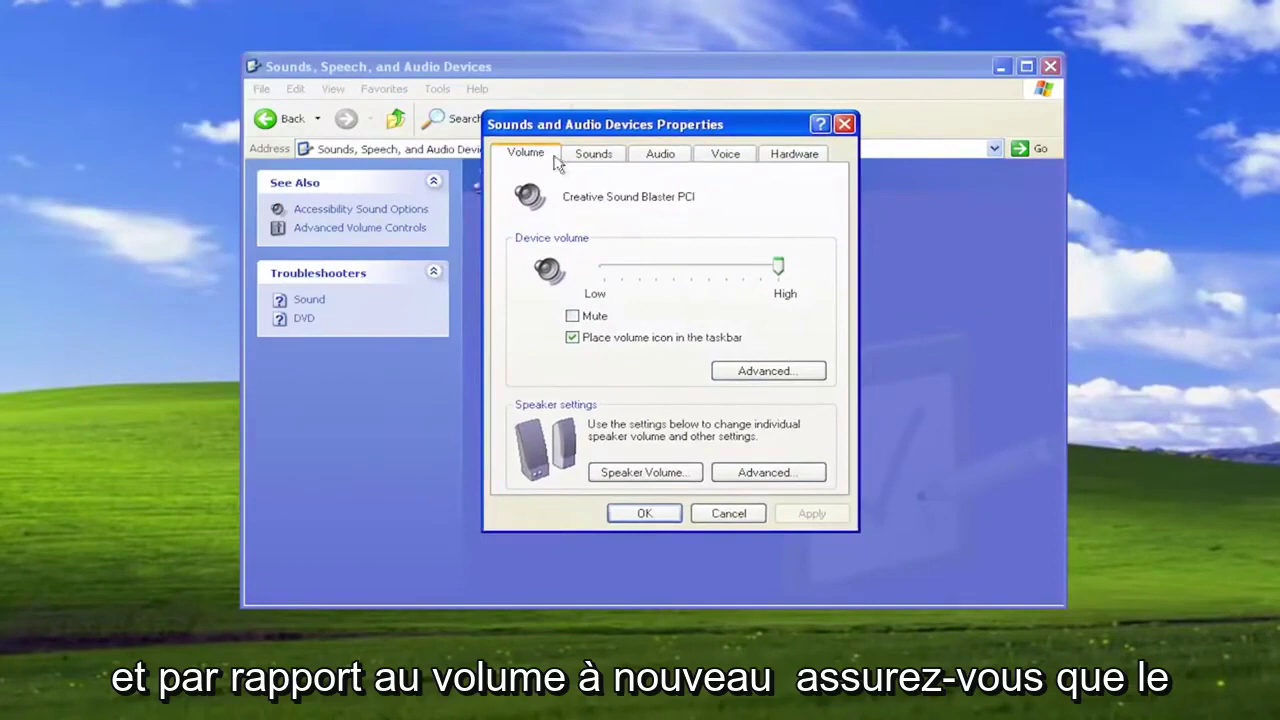
left_click_drag(778, 270, 873, 268)
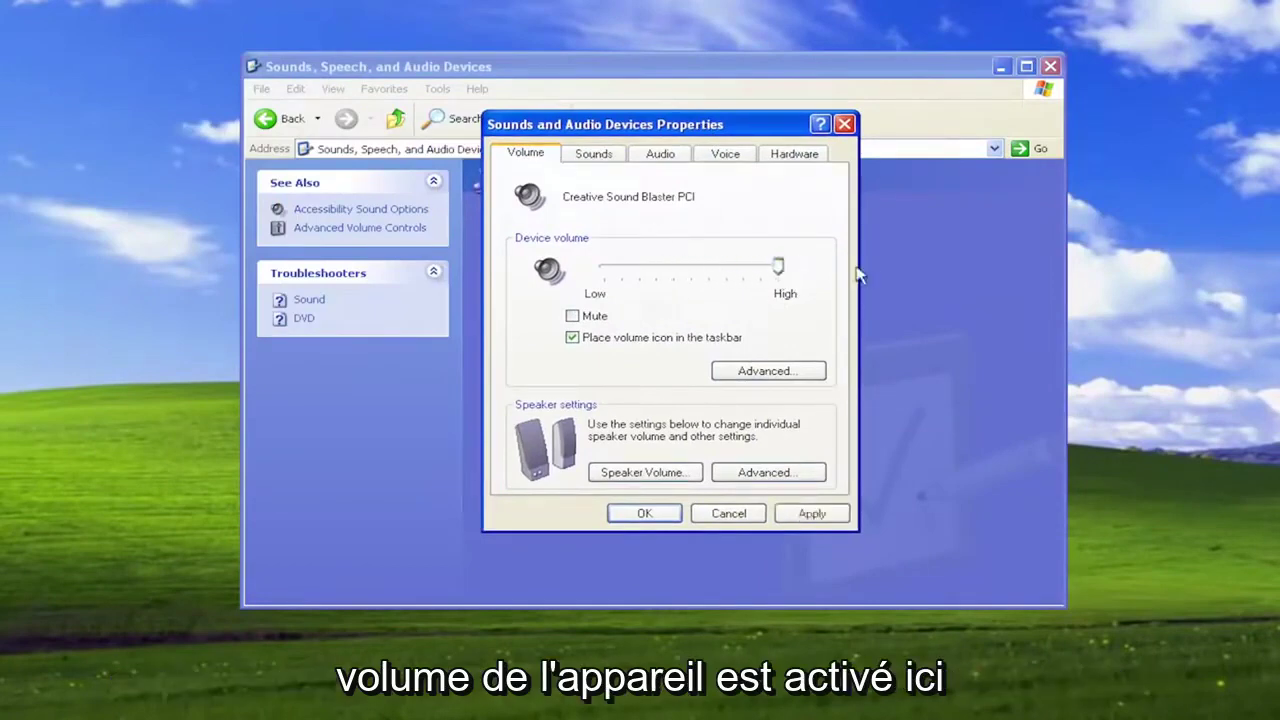
left_click(572, 317)
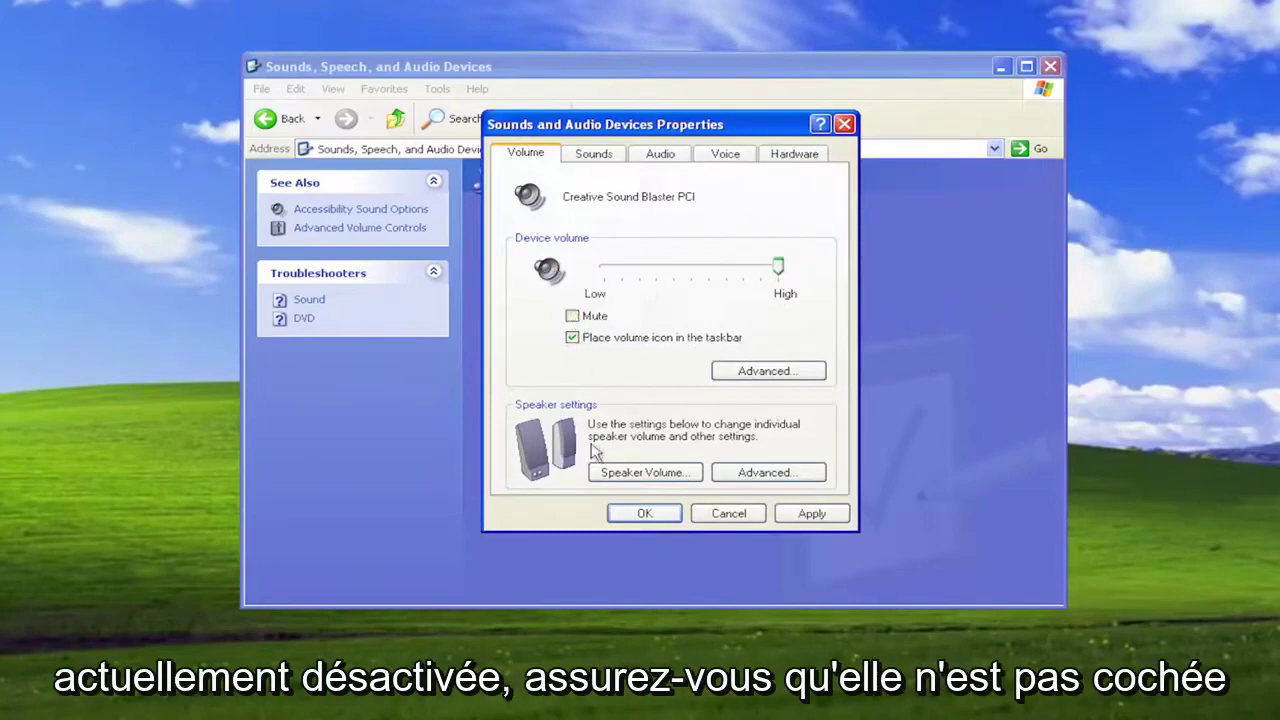
left_click(626, 473)
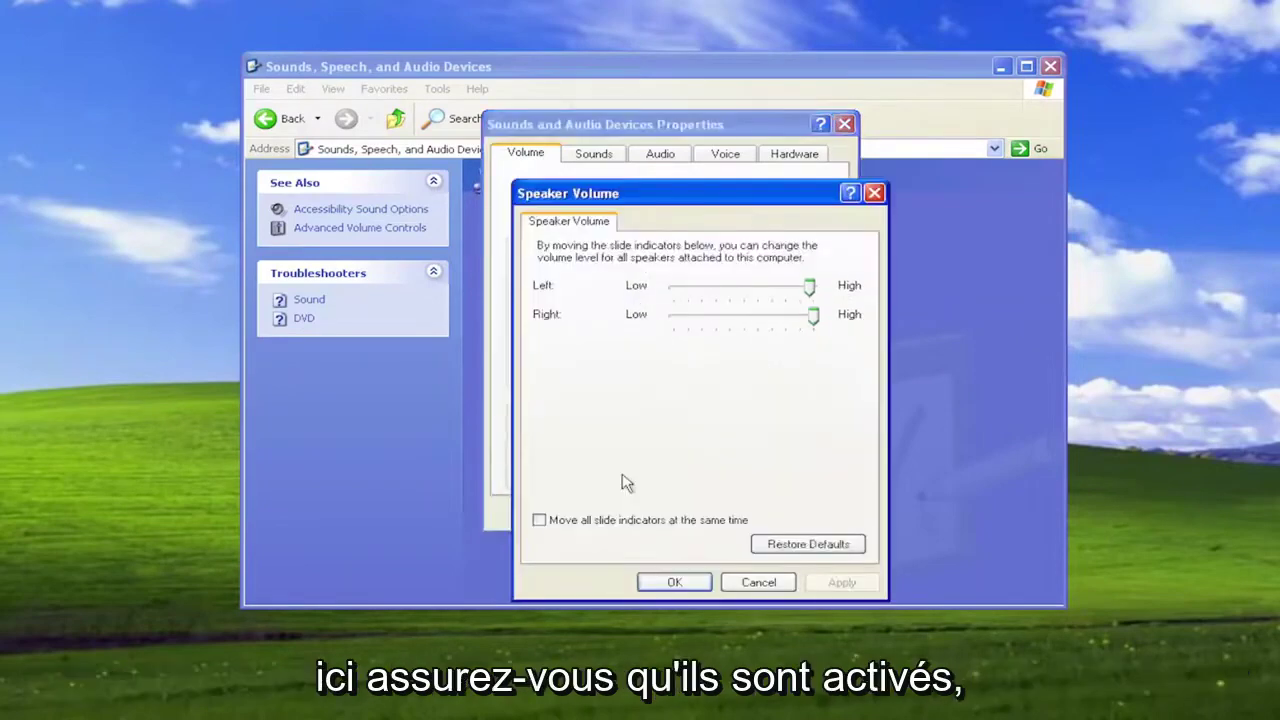
left_click_drag(808, 288, 815, 288)
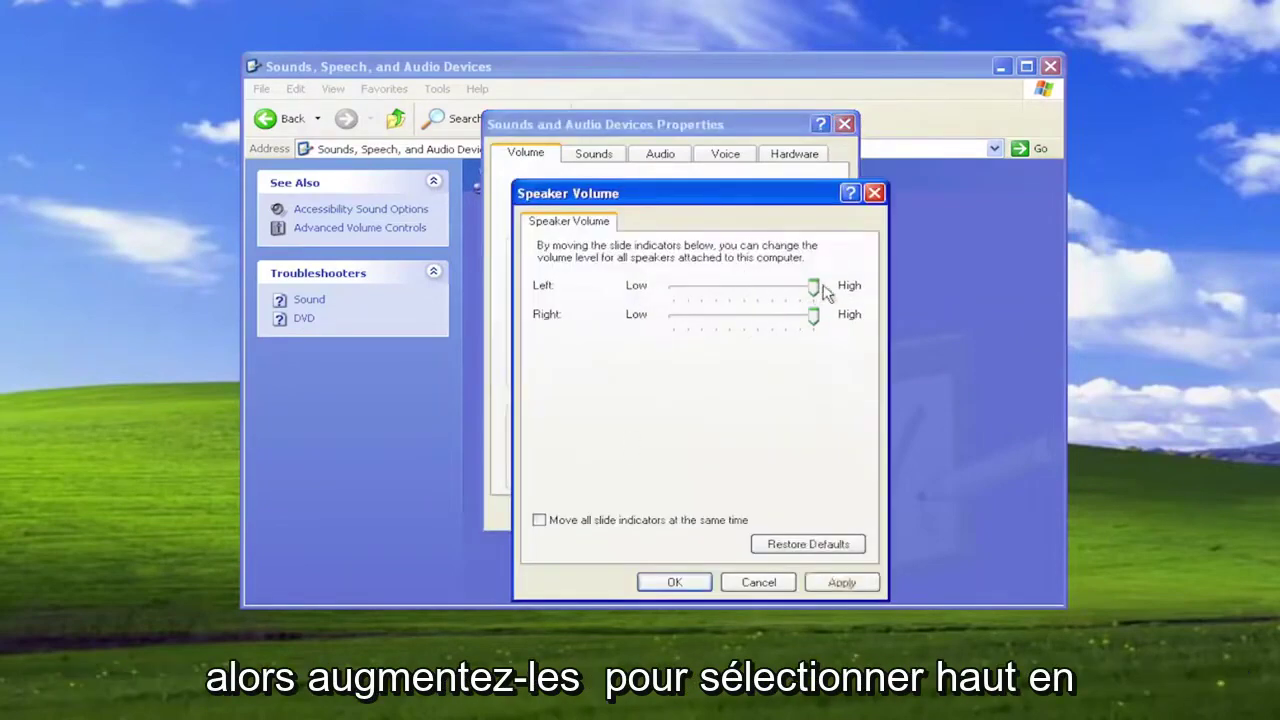
left_click(675, 583)
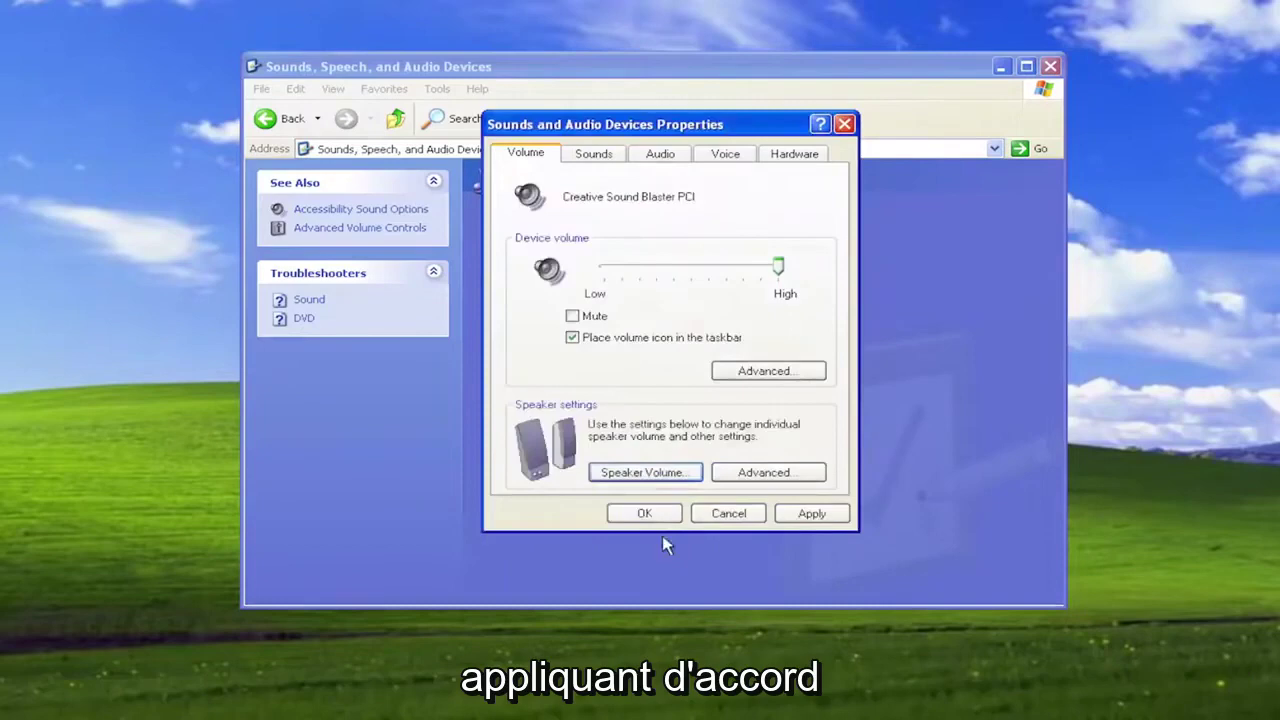
In Advanced speaker setup, keep the Desktop stereo speakers configuration and cancel without changes.
left_click(756, 476)
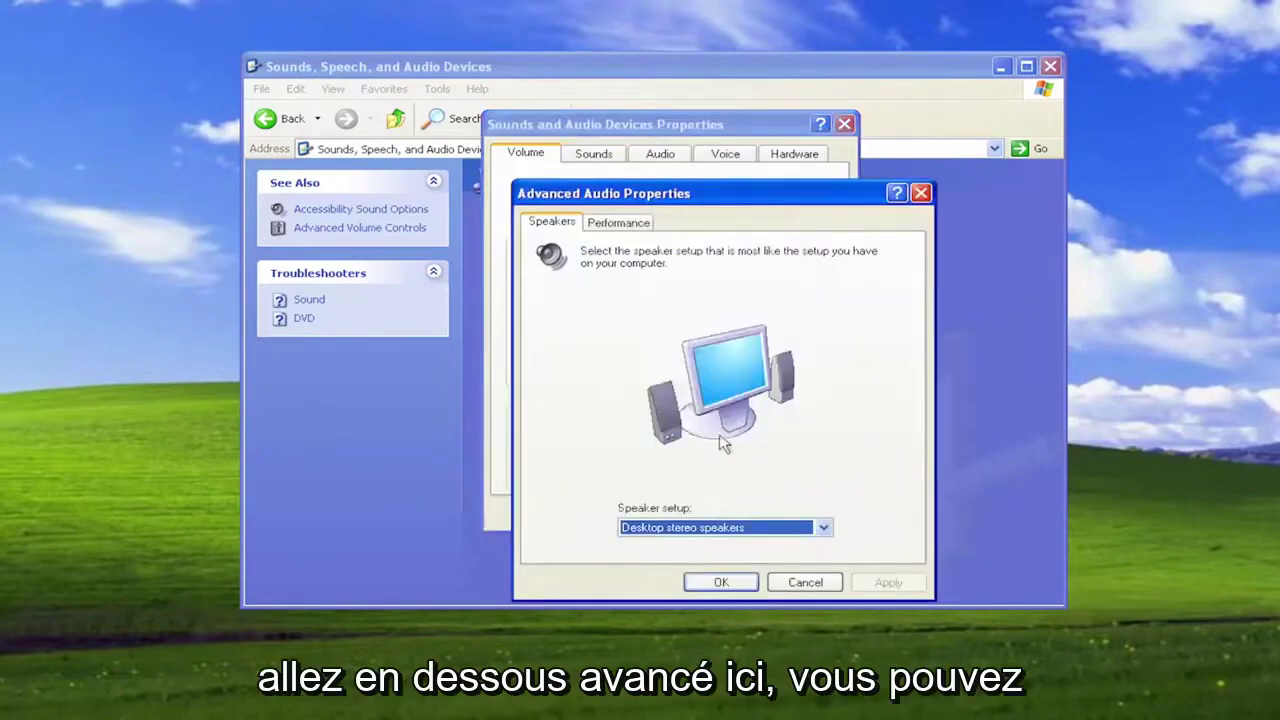
left_click(706, 524)
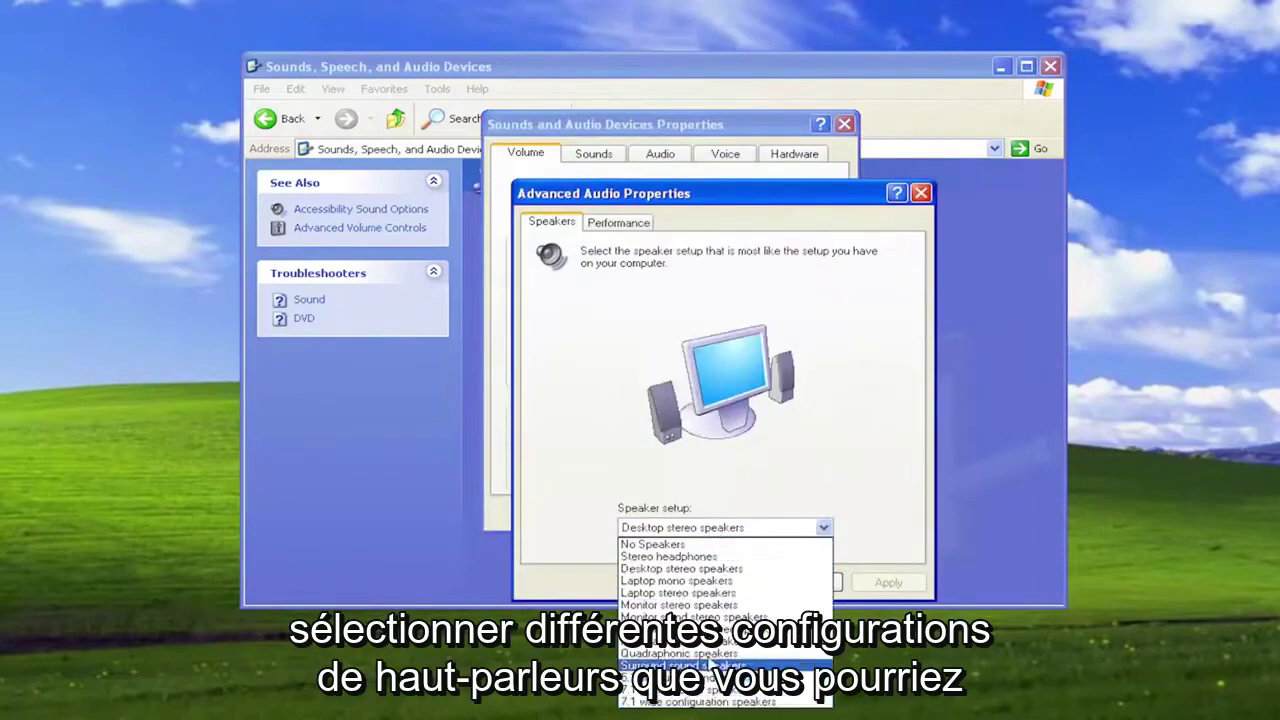
left_click(724, 656)
left_click(696, 530)
left_click(670, 540)
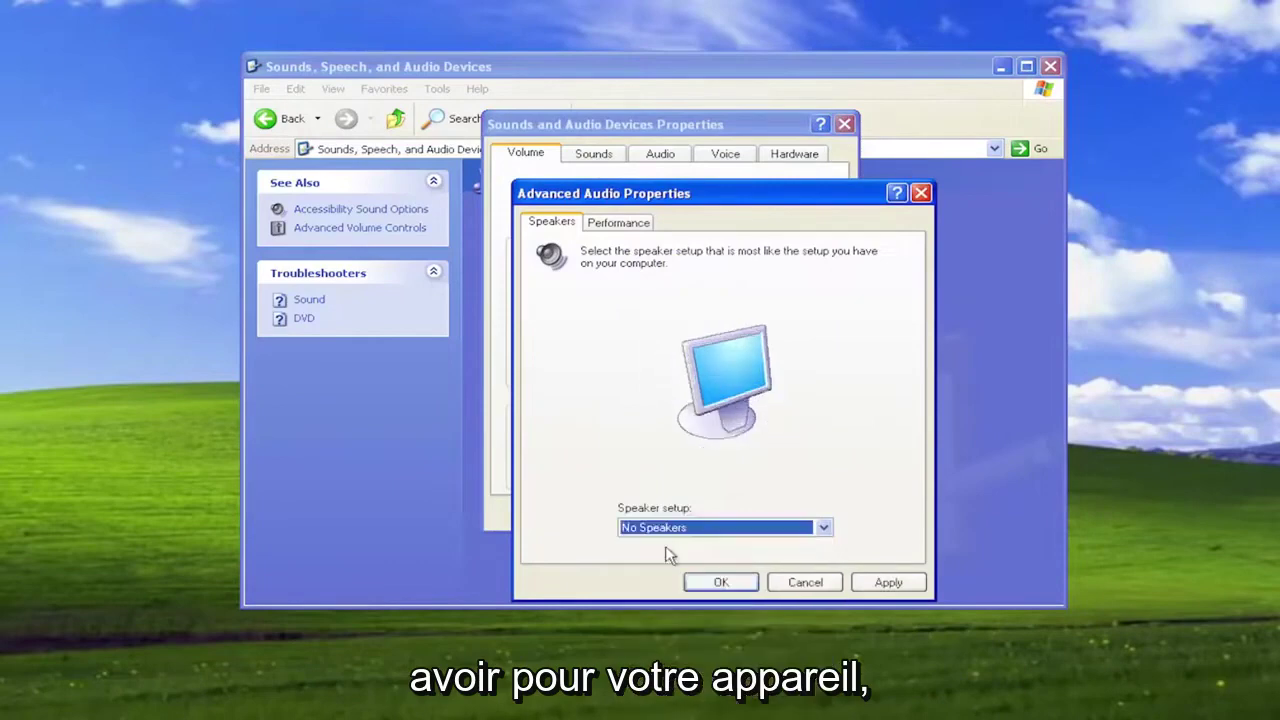
left_click(676, 528)
left_click(672, 559)
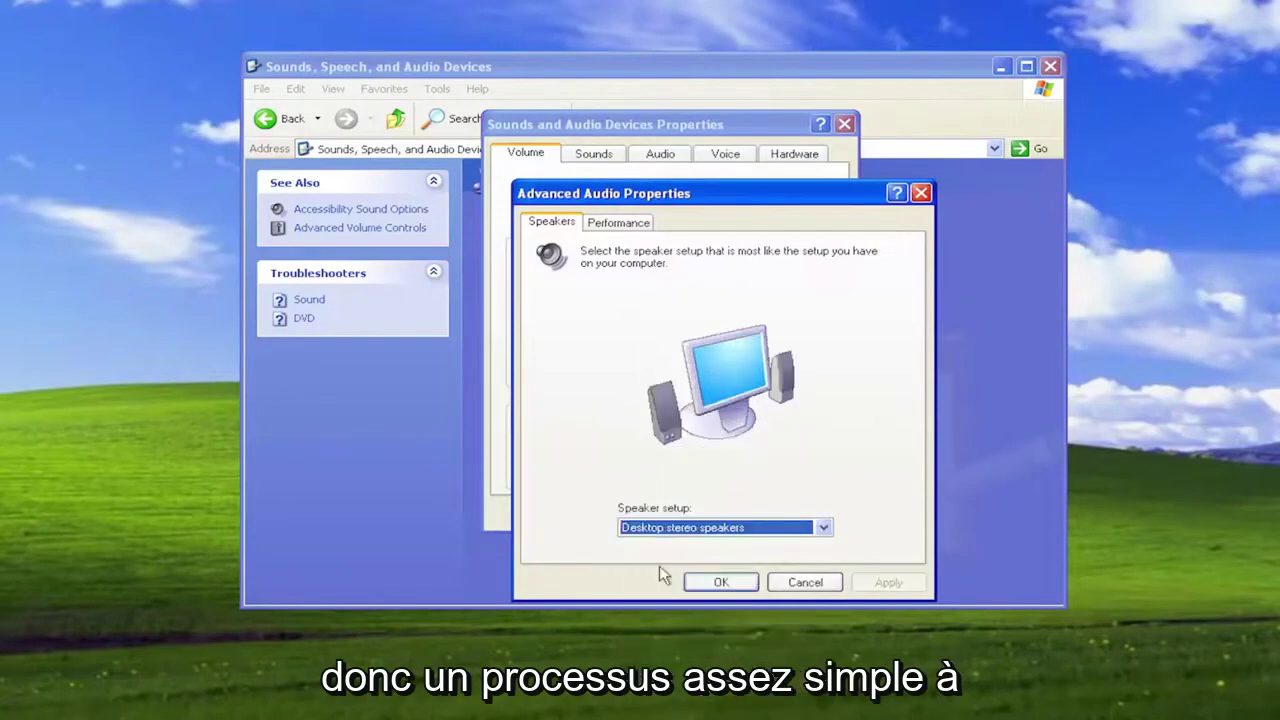
left_click(790, 583)
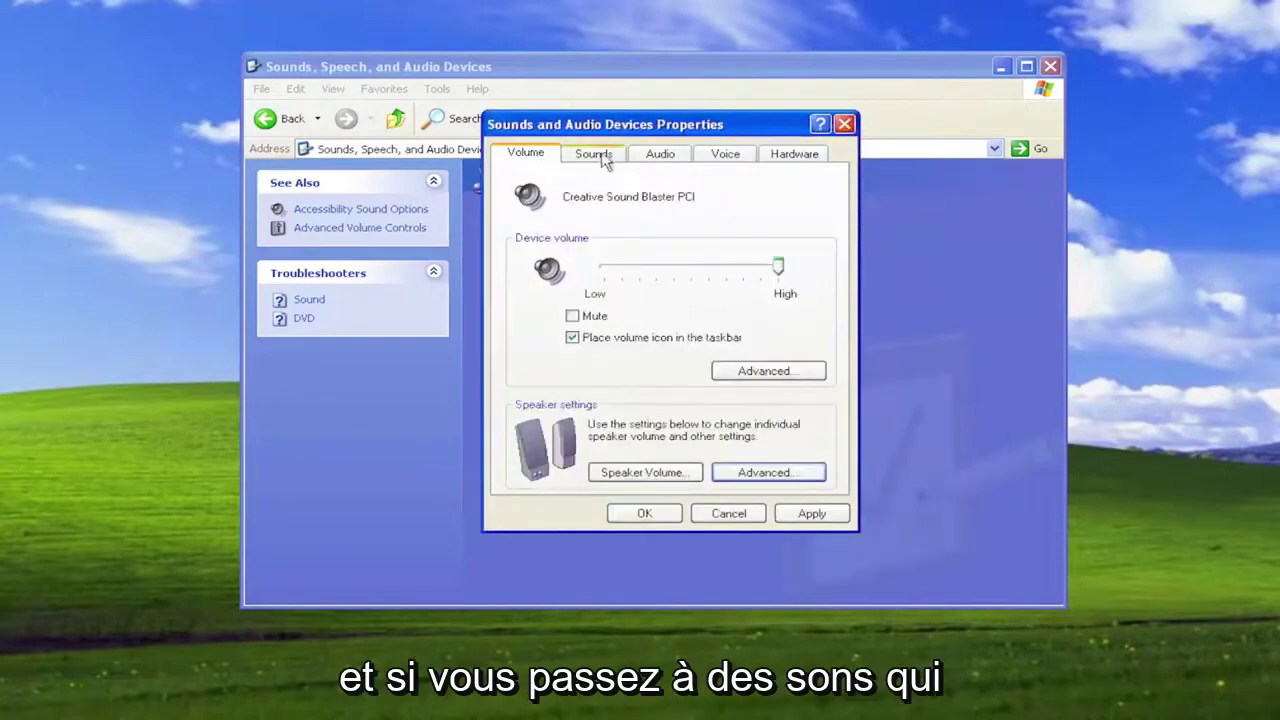
Review the Sounds, Audio, Voice and Hardware tabs, keeping Creative Sound Blaster PCI for playback, then close.
left_click(600, 156)
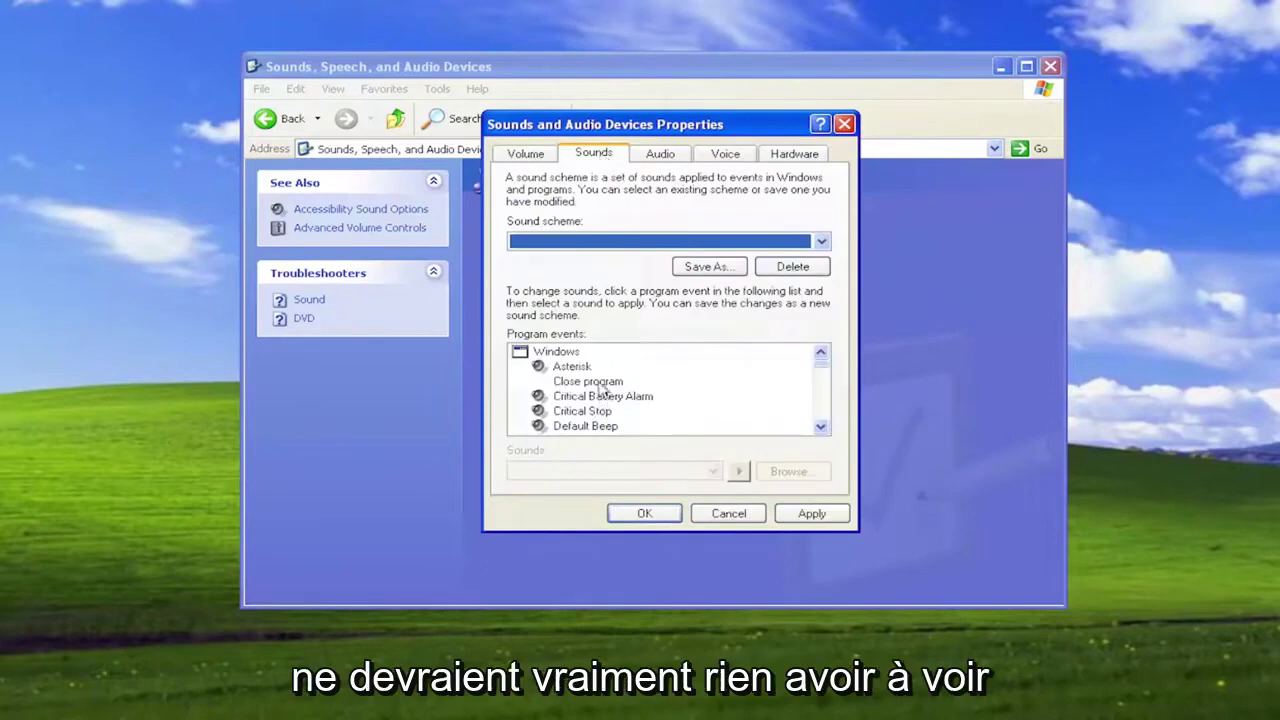
left_click(648, 156)
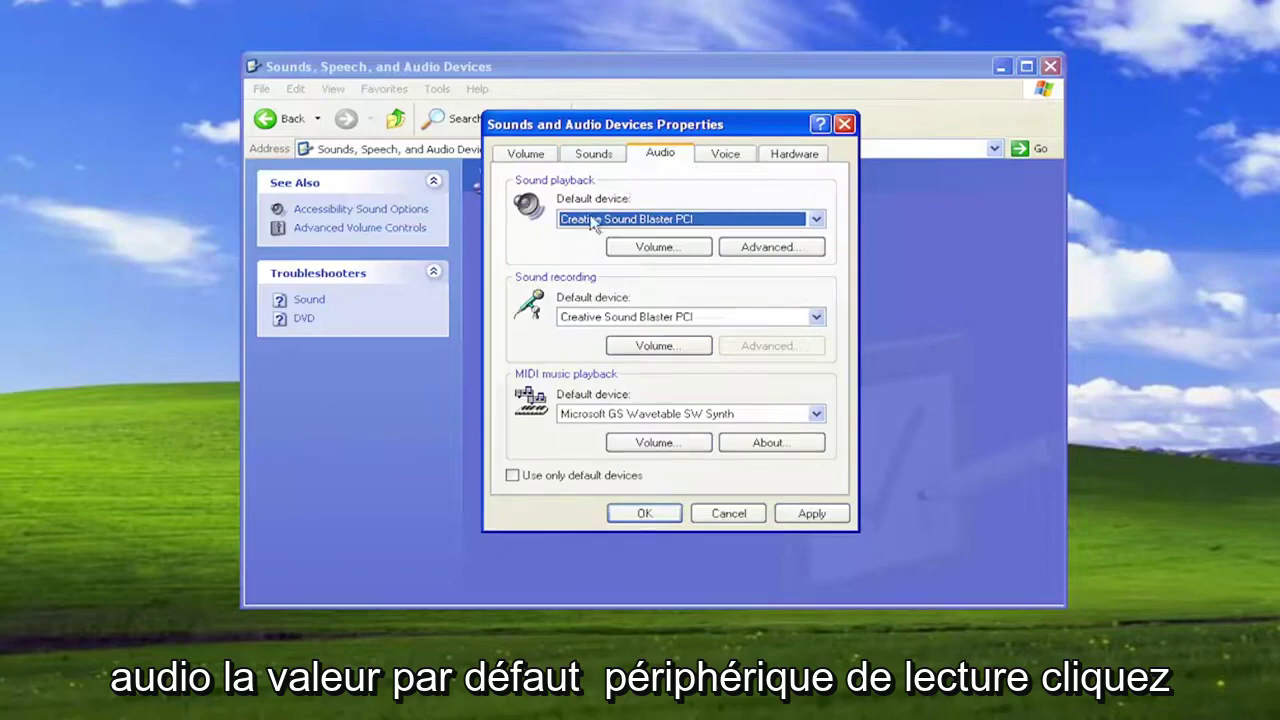
left_click(816, 220)
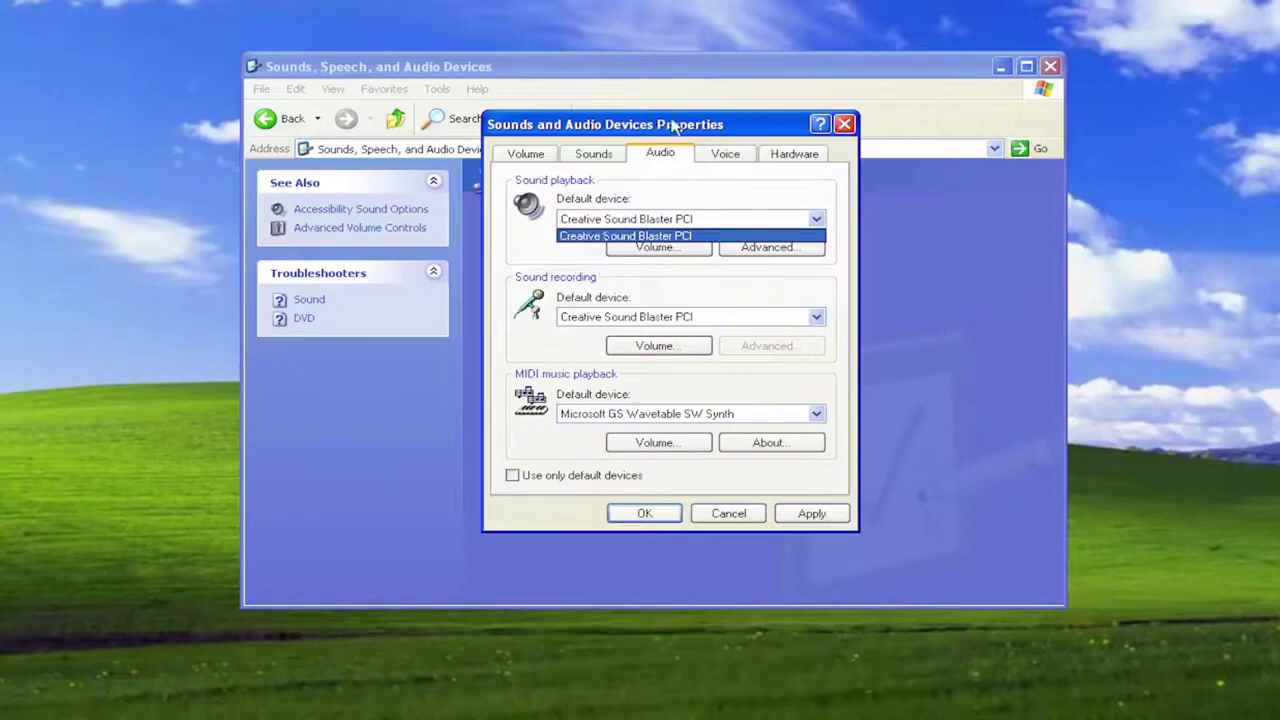
left_click(728, 163)
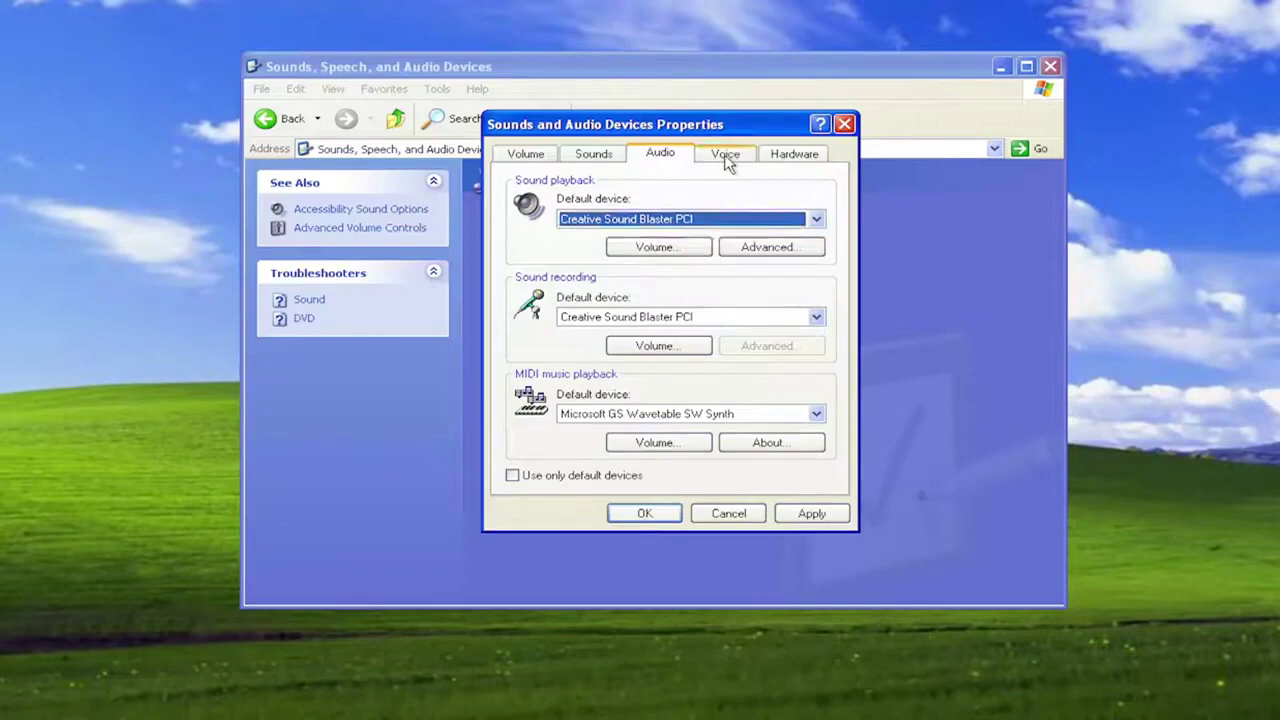
left_click(727, 162)
left_click(785, 160)
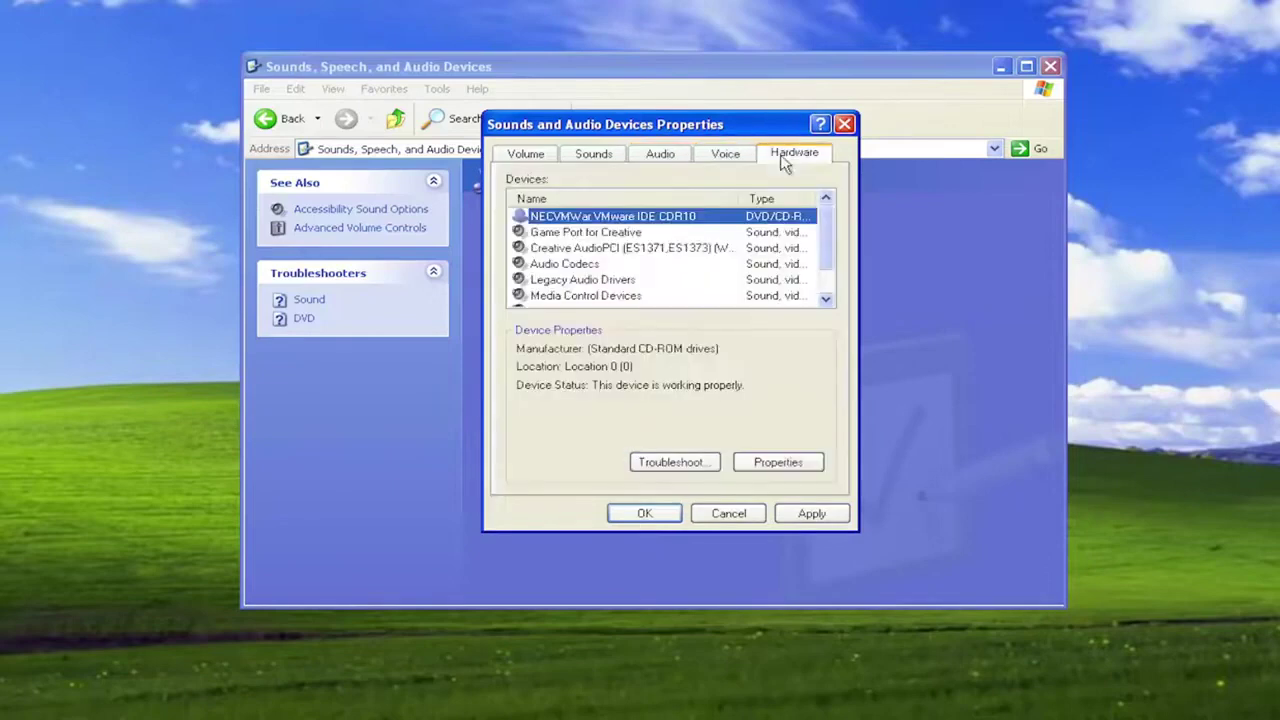
left_click(844, 124)
Close the Control Panel window and run devmgmt.msc from Start > Run to open Device Manager.
left_click(1050, 66)
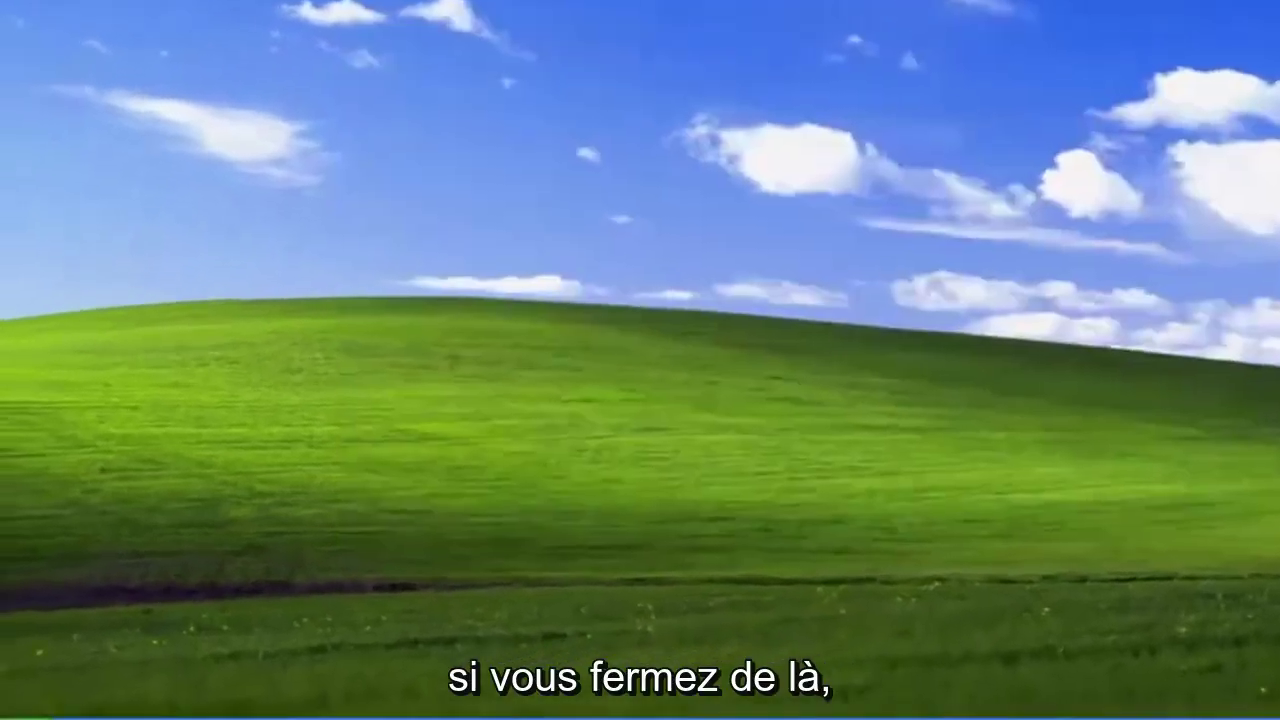
left_click(42, 712)
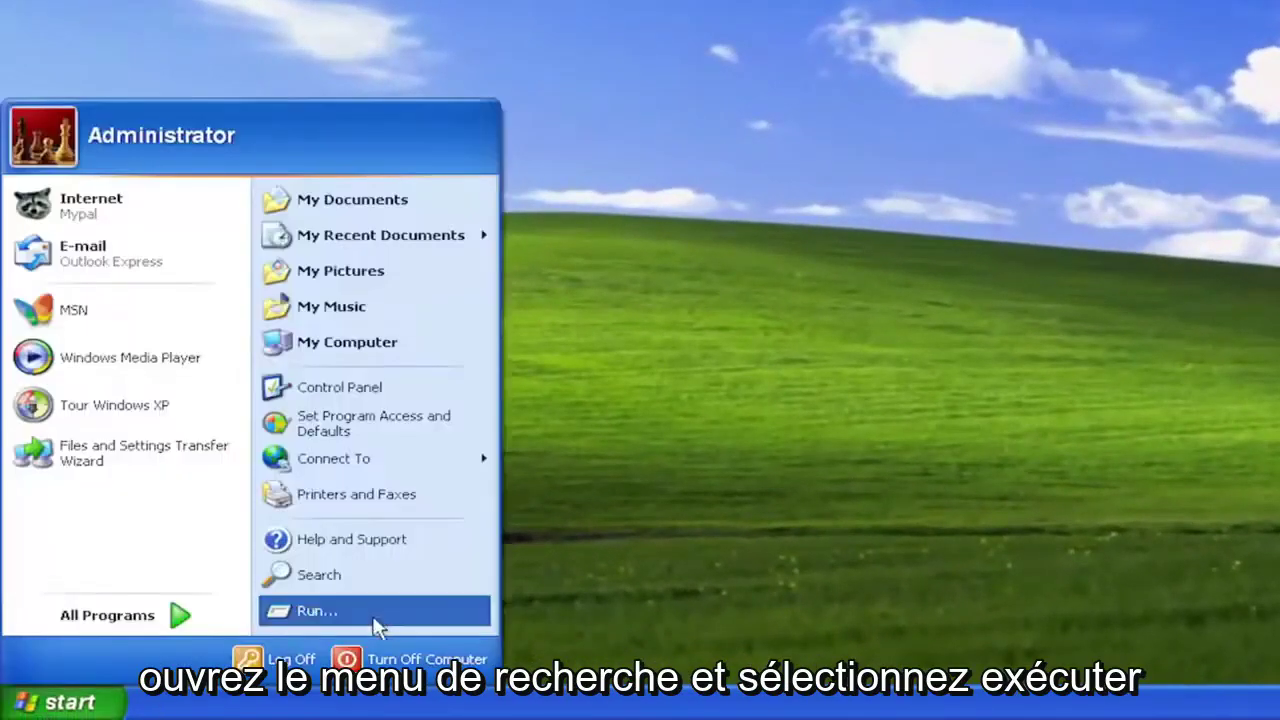
left_click(316, 611)
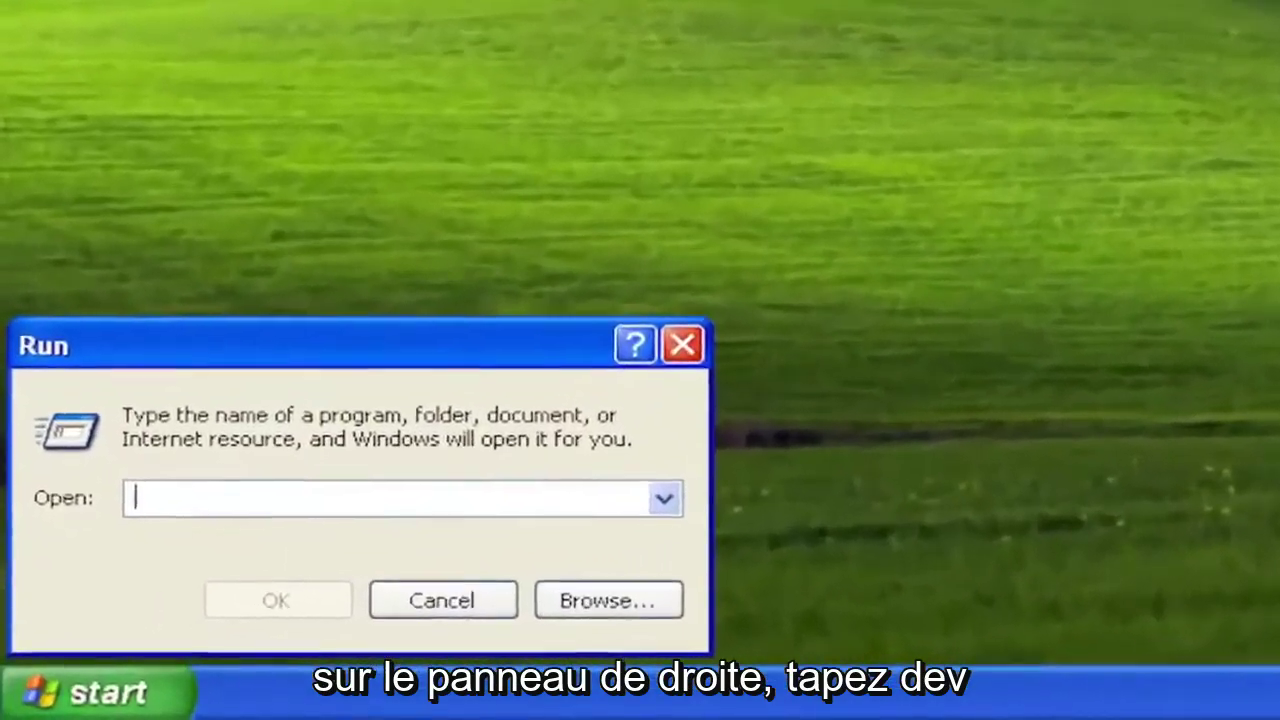
type("devmgmt.msc")
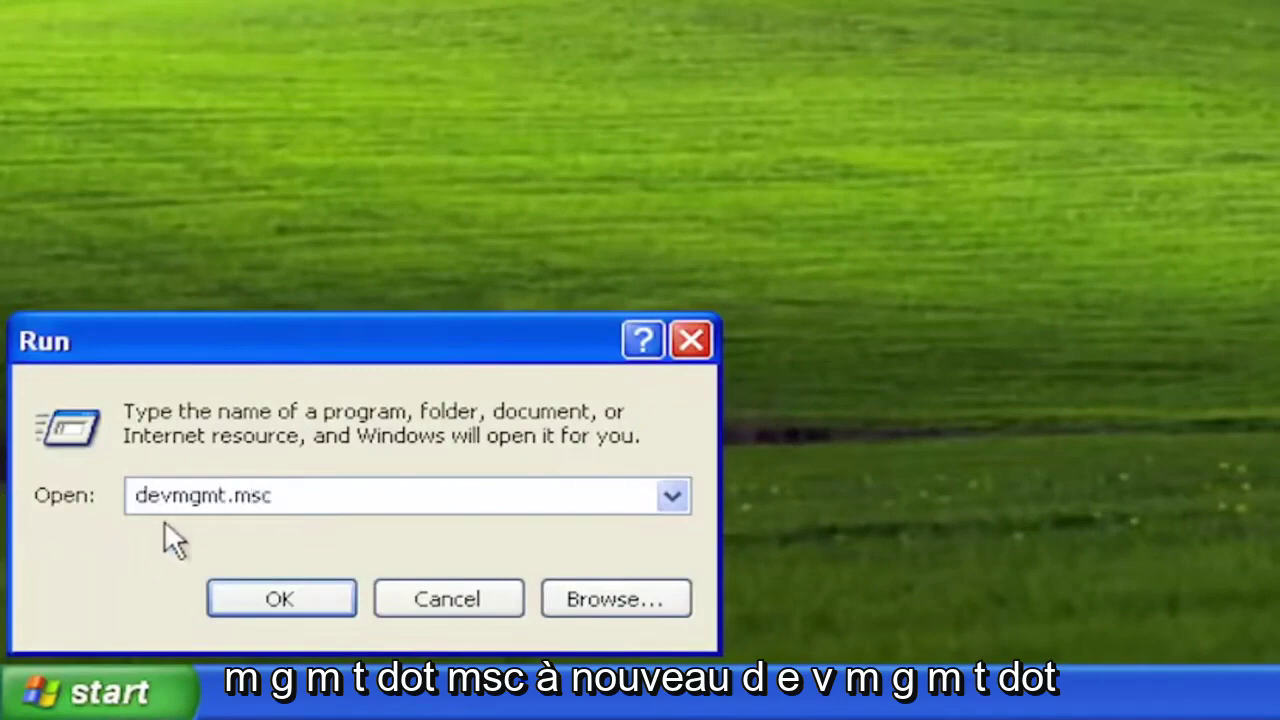
left_click(292, 599)
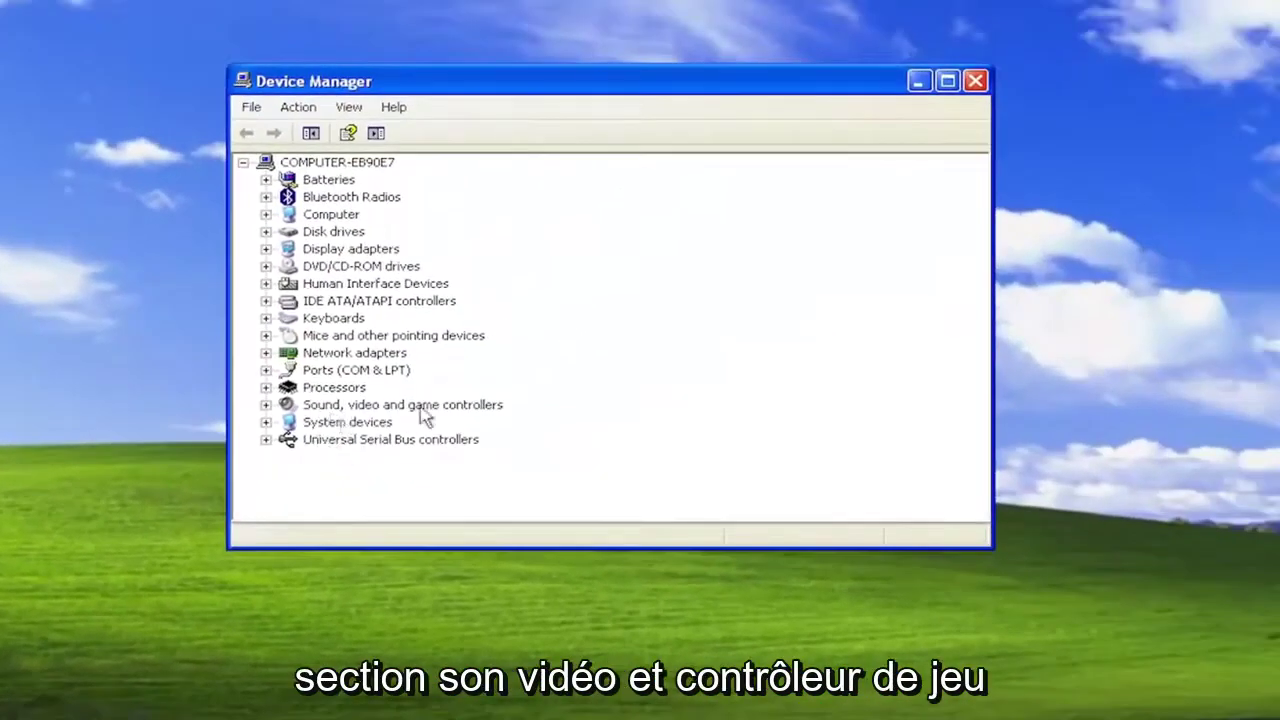
Expand Sound, video and game controllers and choose Update Driver for Audio Codecs.
double_click(381, 407)
scroll(381, 420, "down", 1)
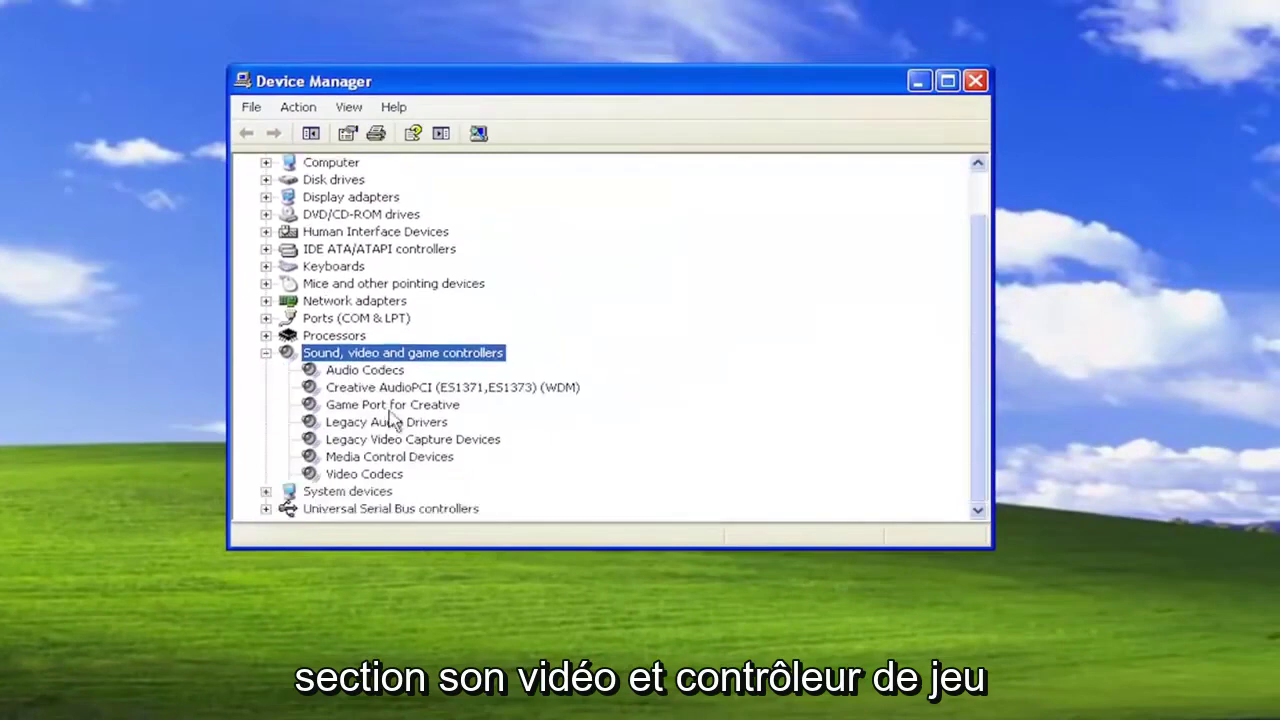
left_click(352, 372)
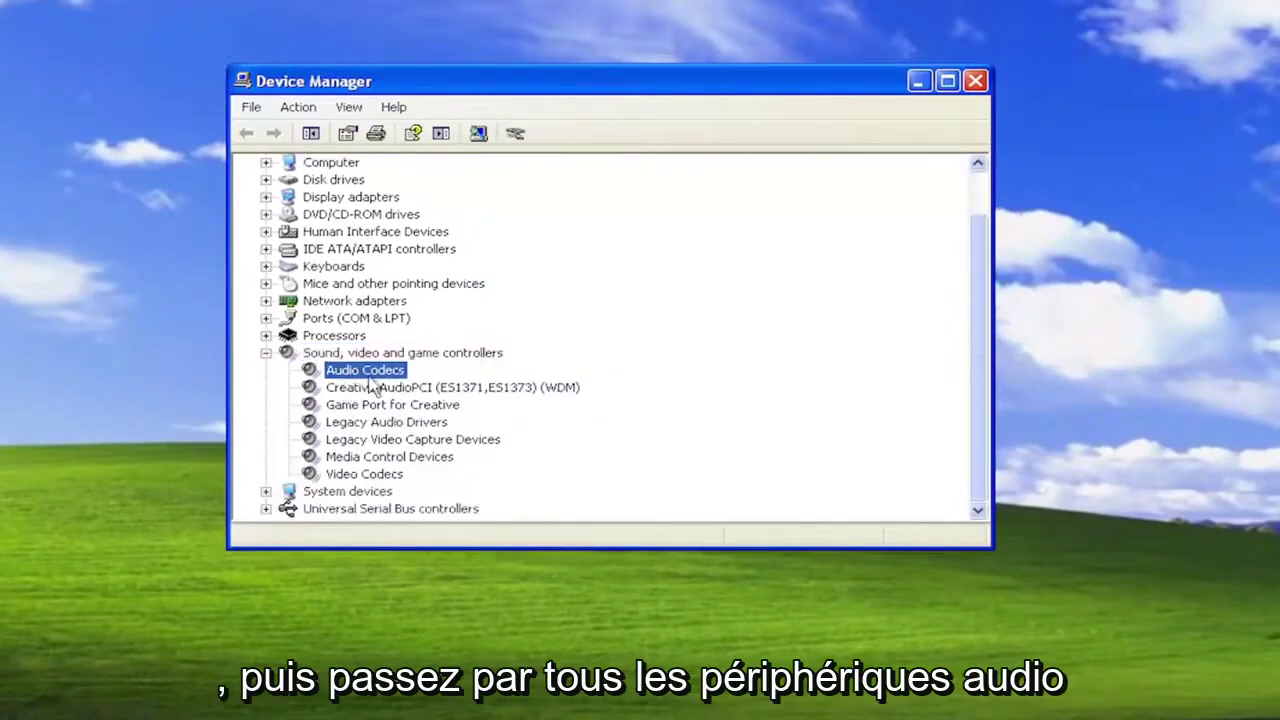
right_click(370, 407)
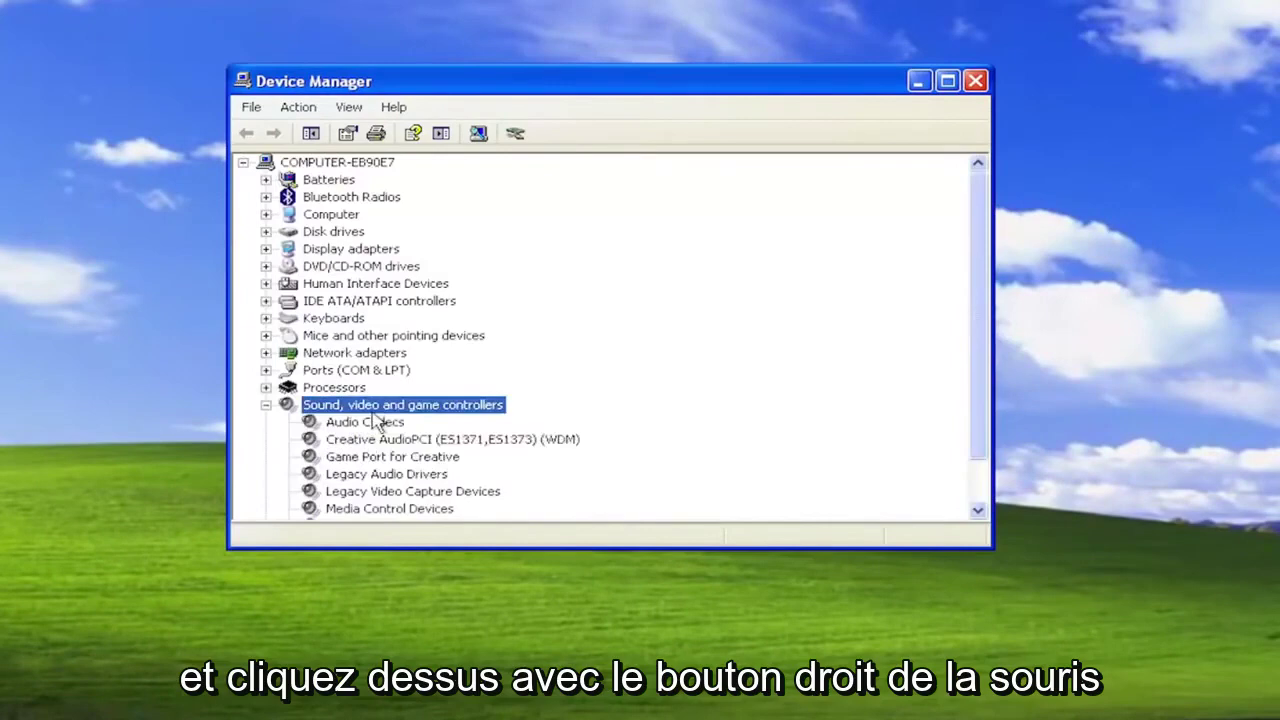
left_click(322, 440)
right_click(337, 420)
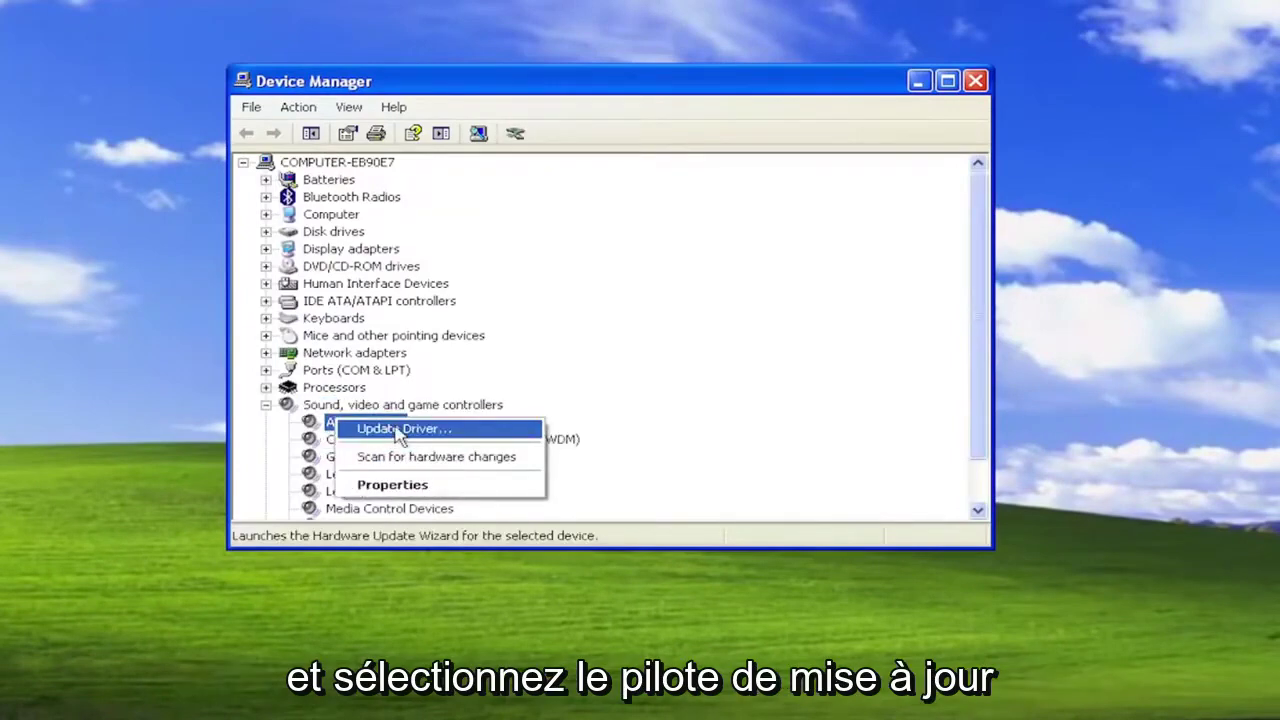
left_click(415, 428)
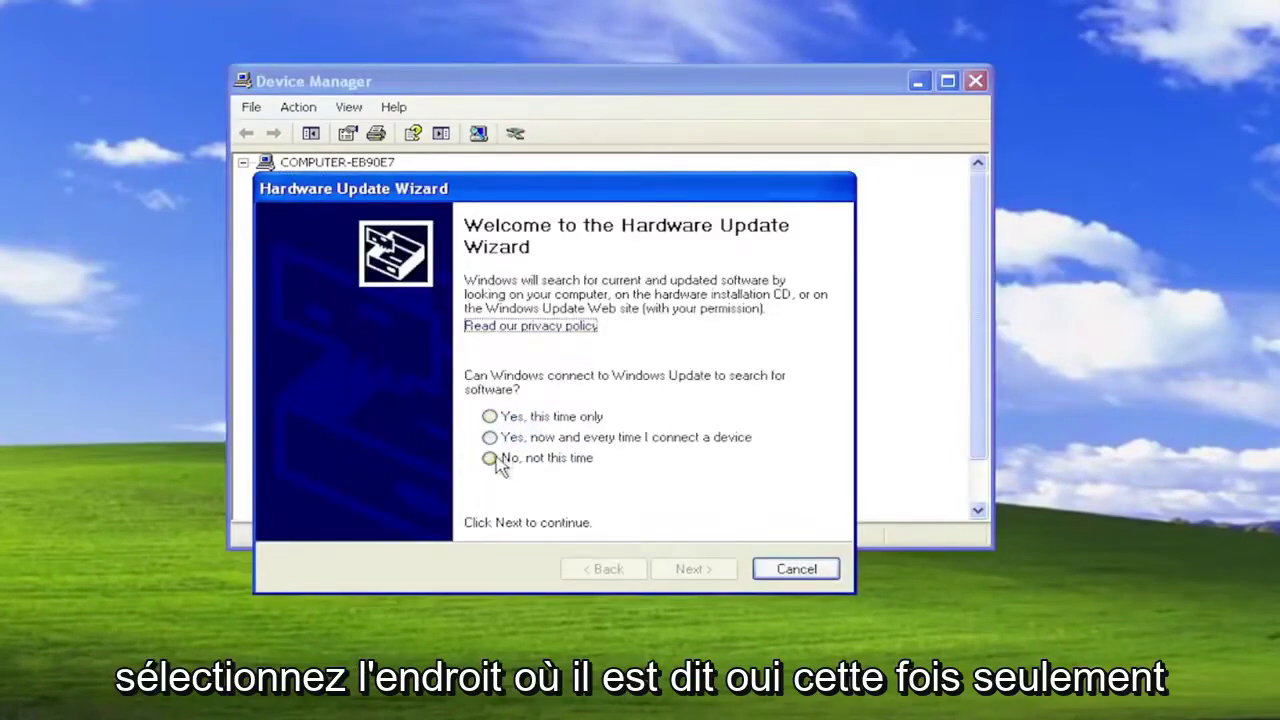
Reinstall Audio Codecs via Yes this time only, Install from a list, Don't search, then Finish.
left_click(510, 418)
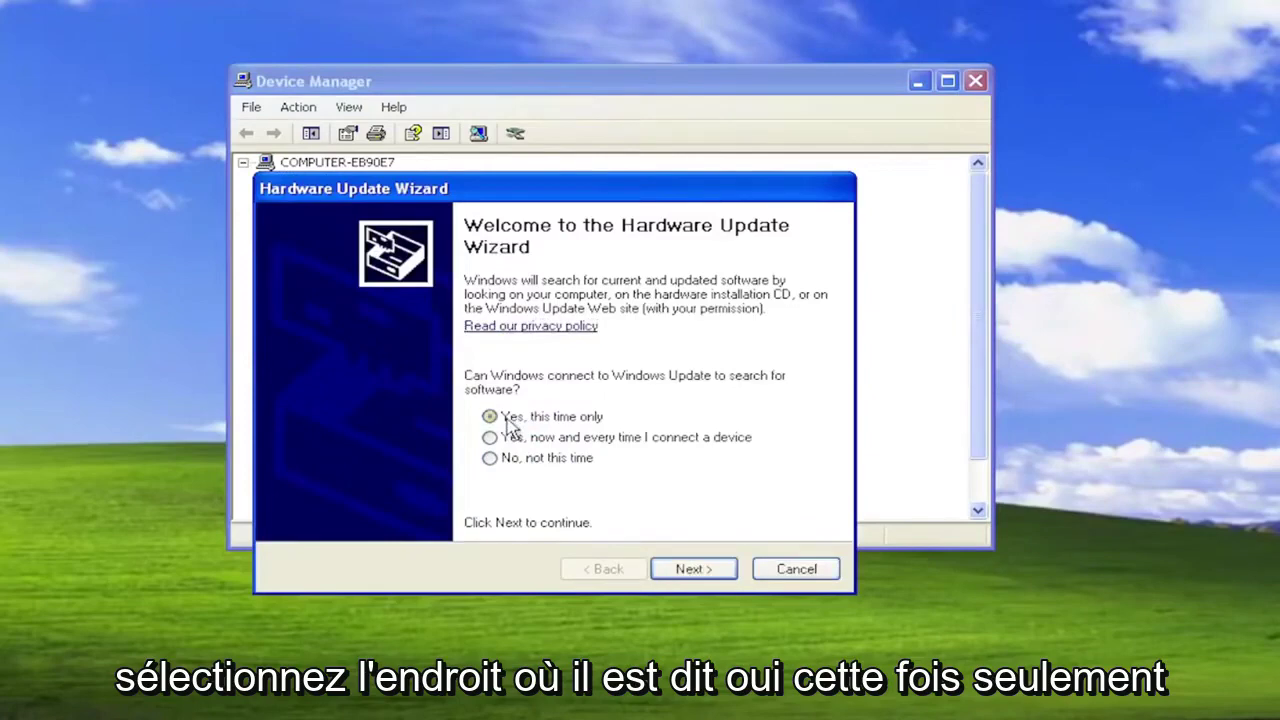
left_click(690, 570)
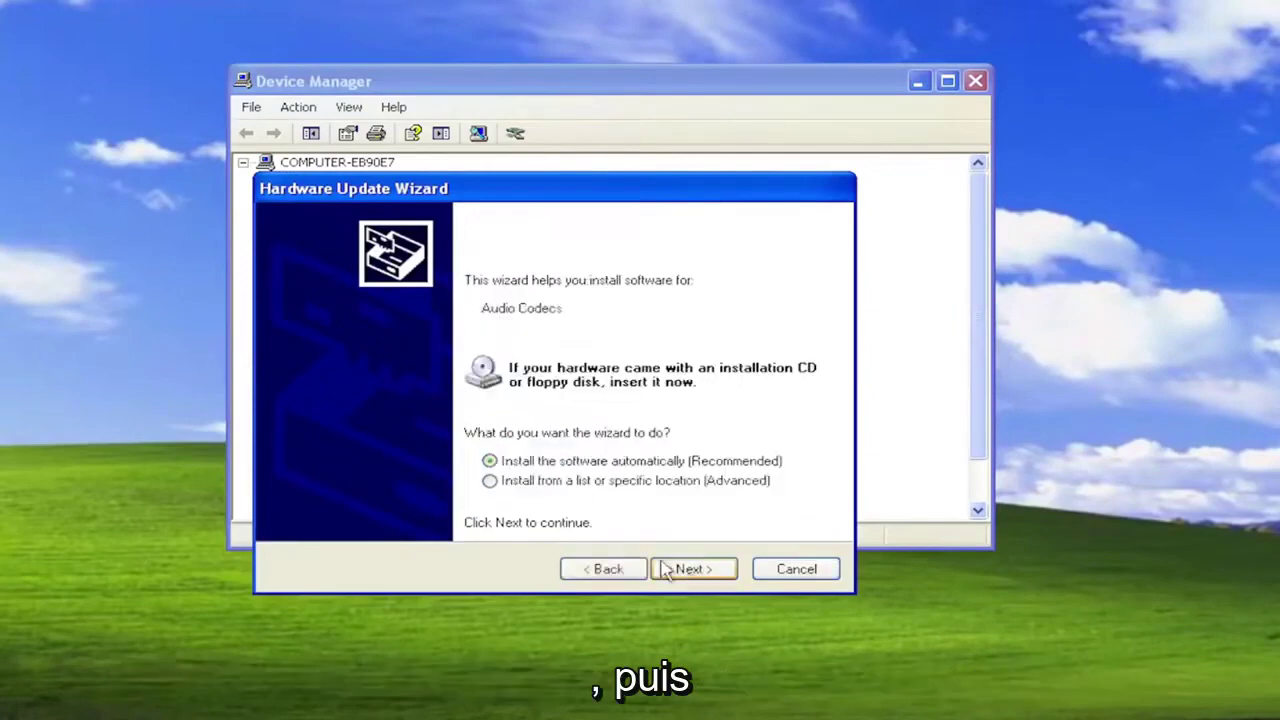
left_click(520, 488)
left_click(688, 572)
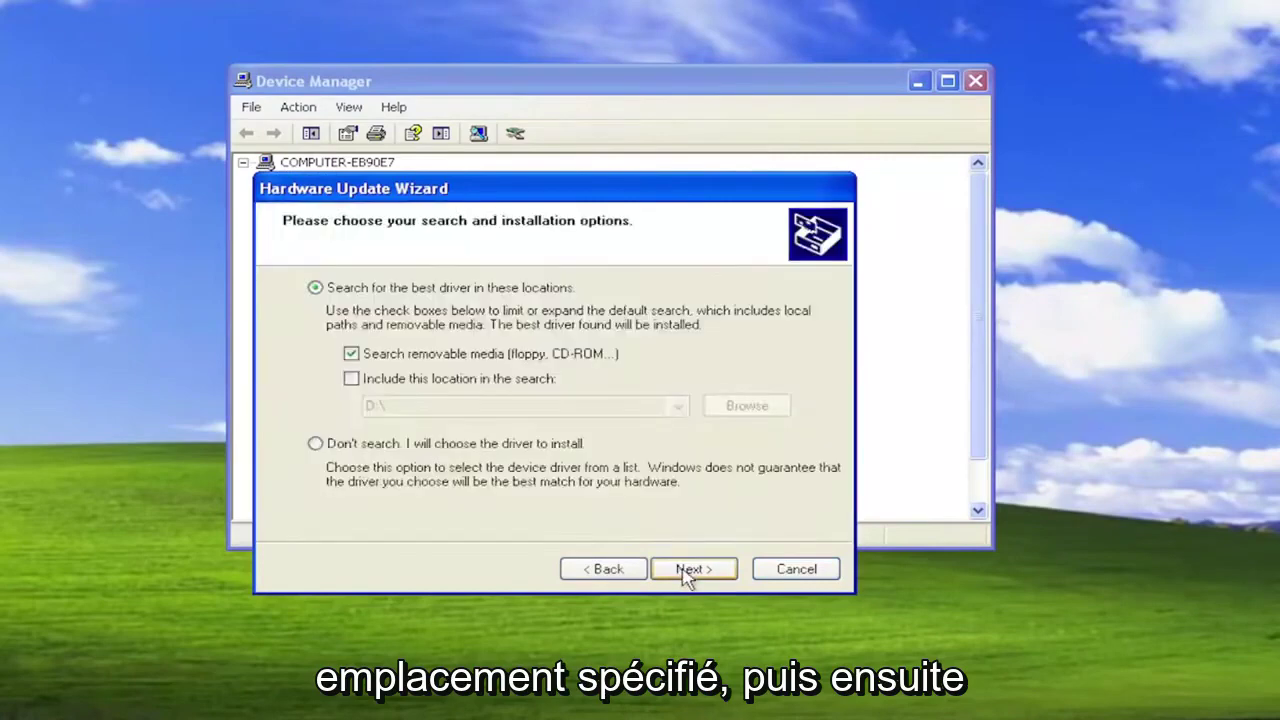
left_click(318, 446)
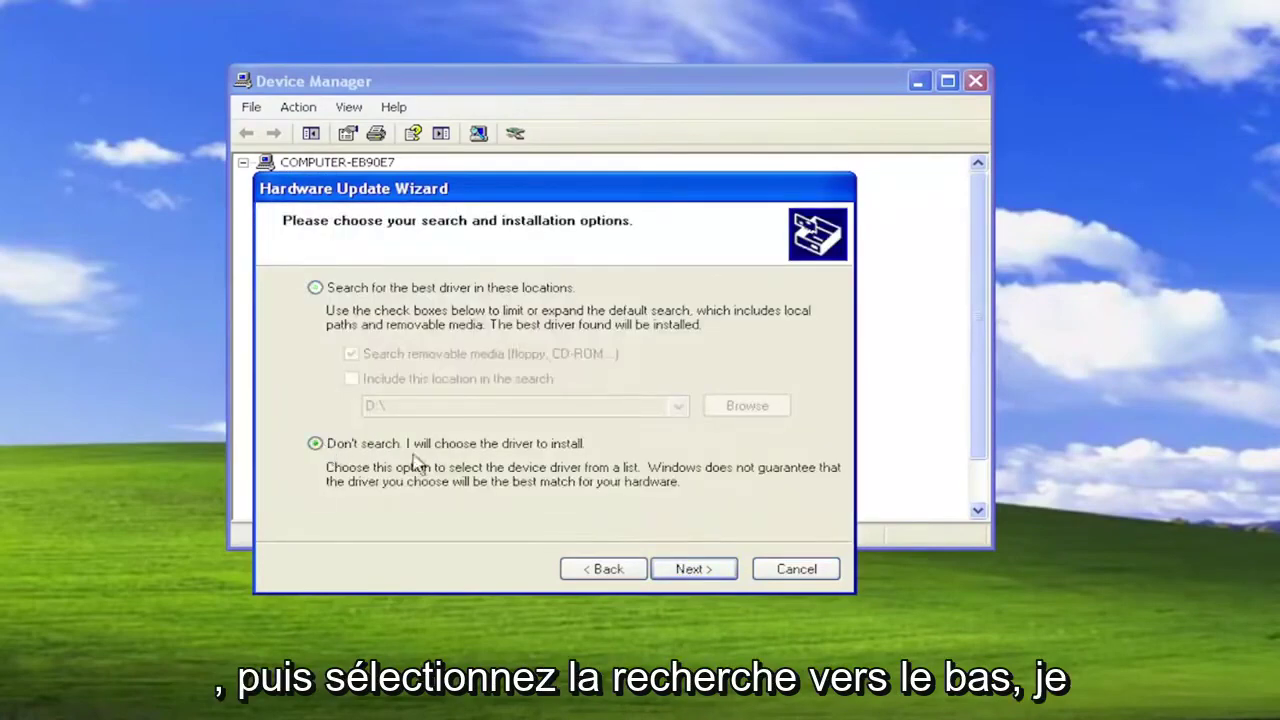
left_click(700, 580)
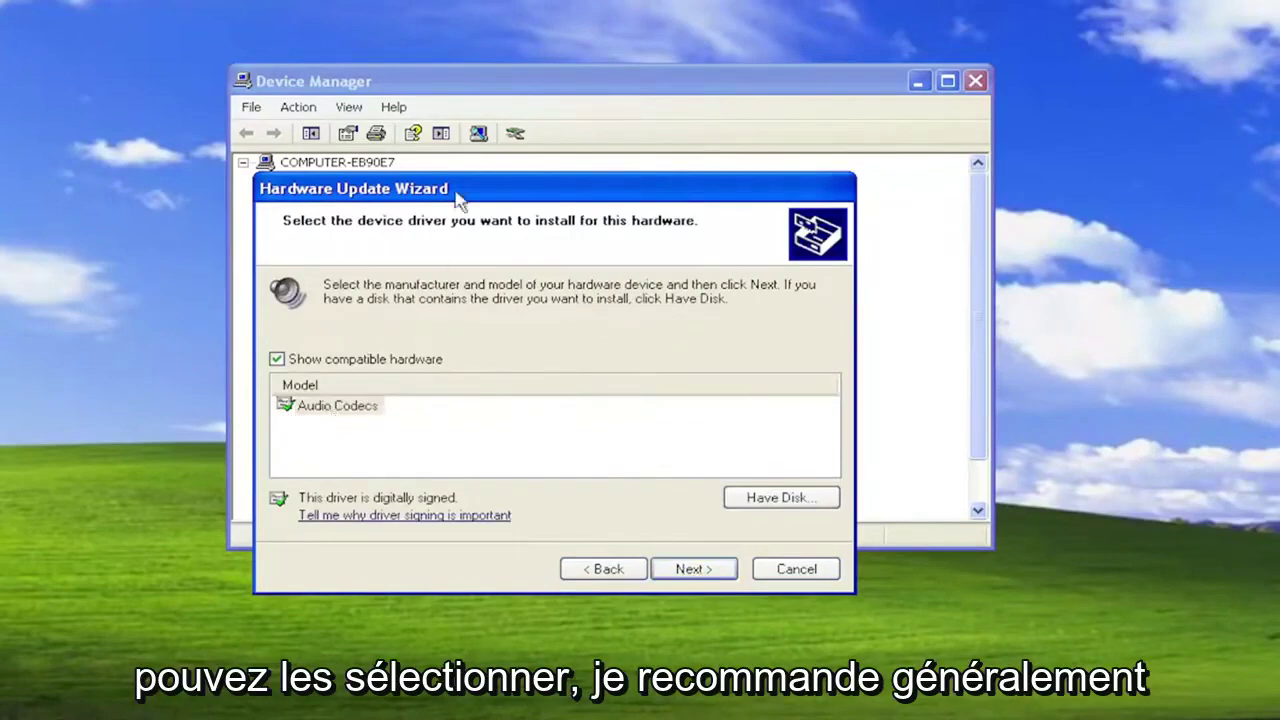
left_click_drag(453, 197, 513, 142)
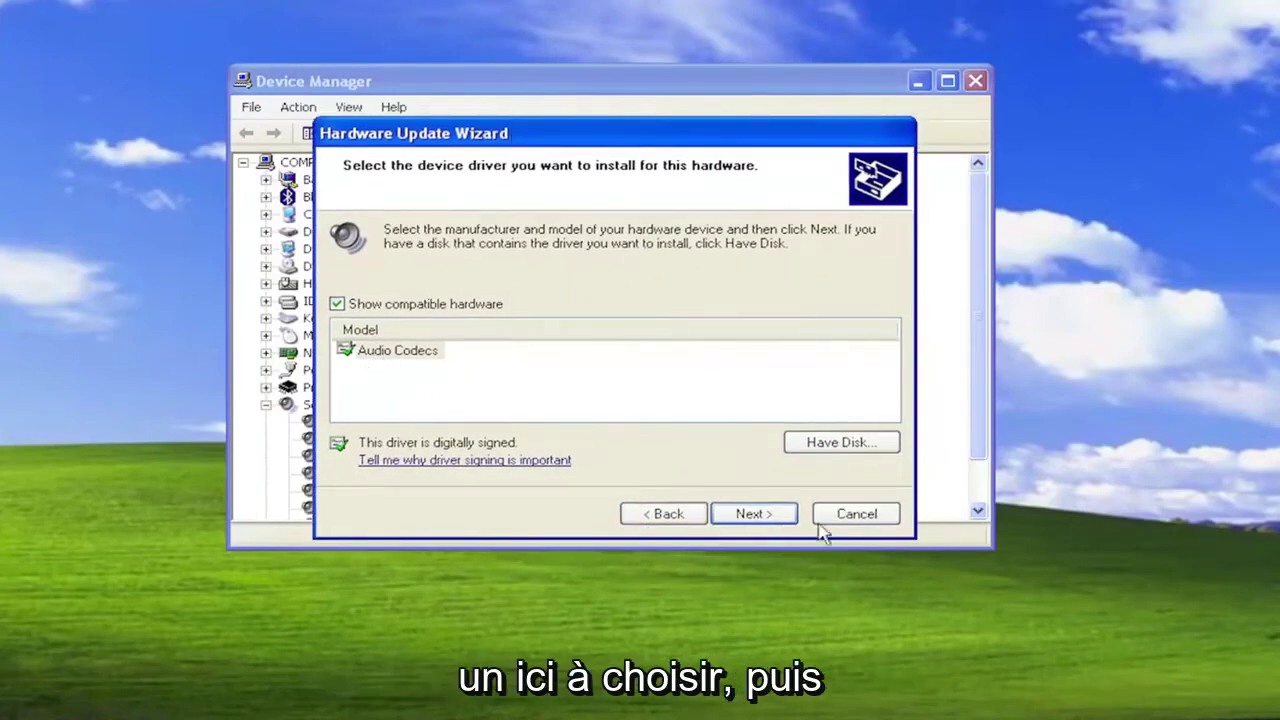
left_click(752, 513)
left_click(754, 514)
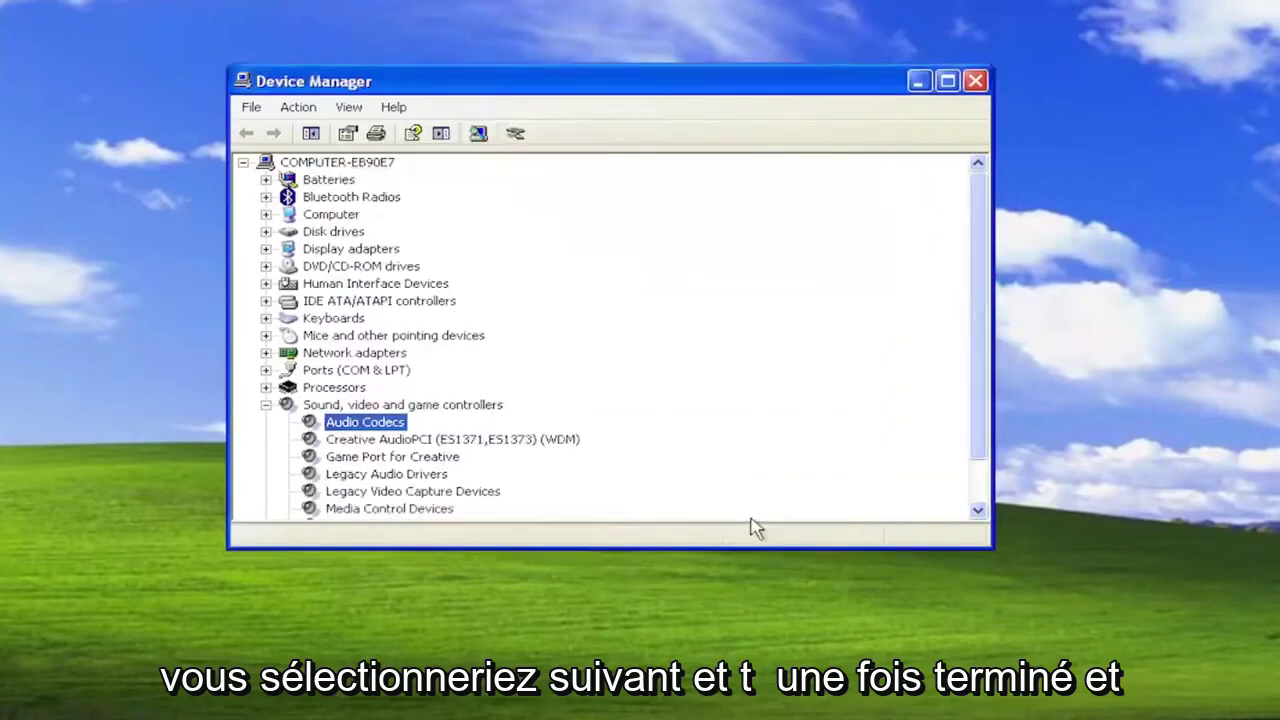
Close the Device Manager window to return to the bare desktop.
scroll(430, 448, "down", 1)
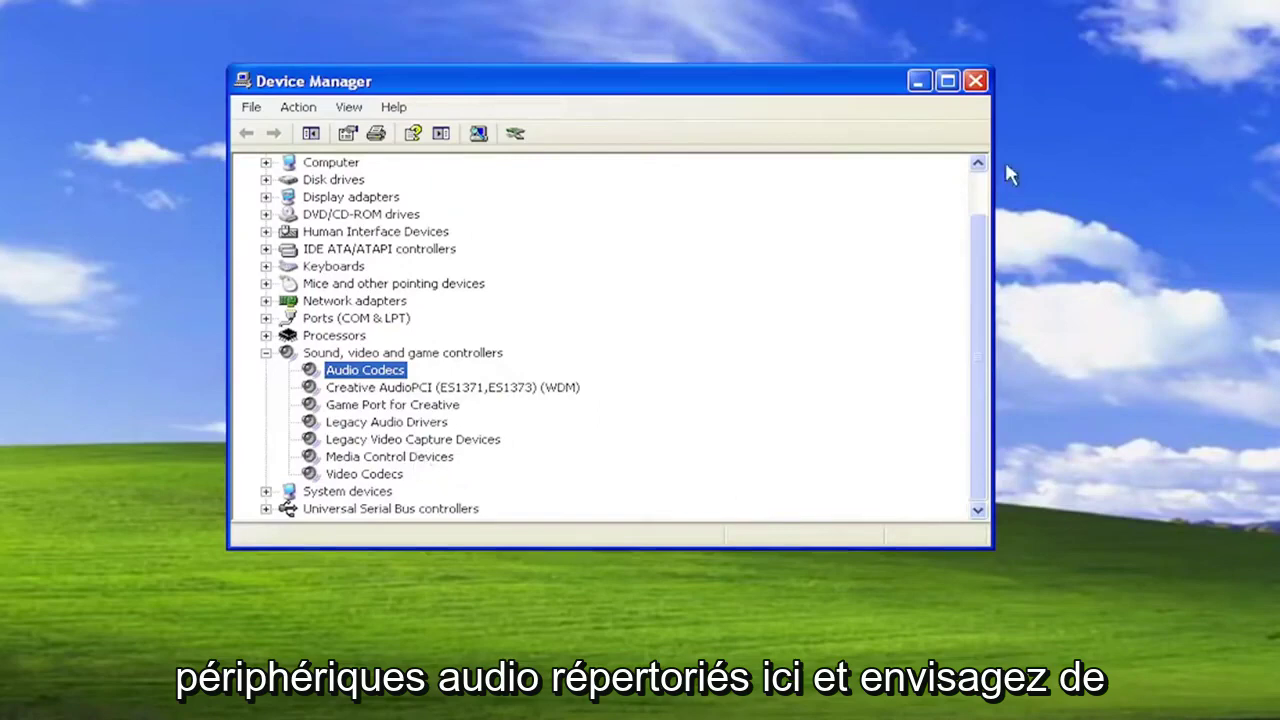
left_click(975, 80)
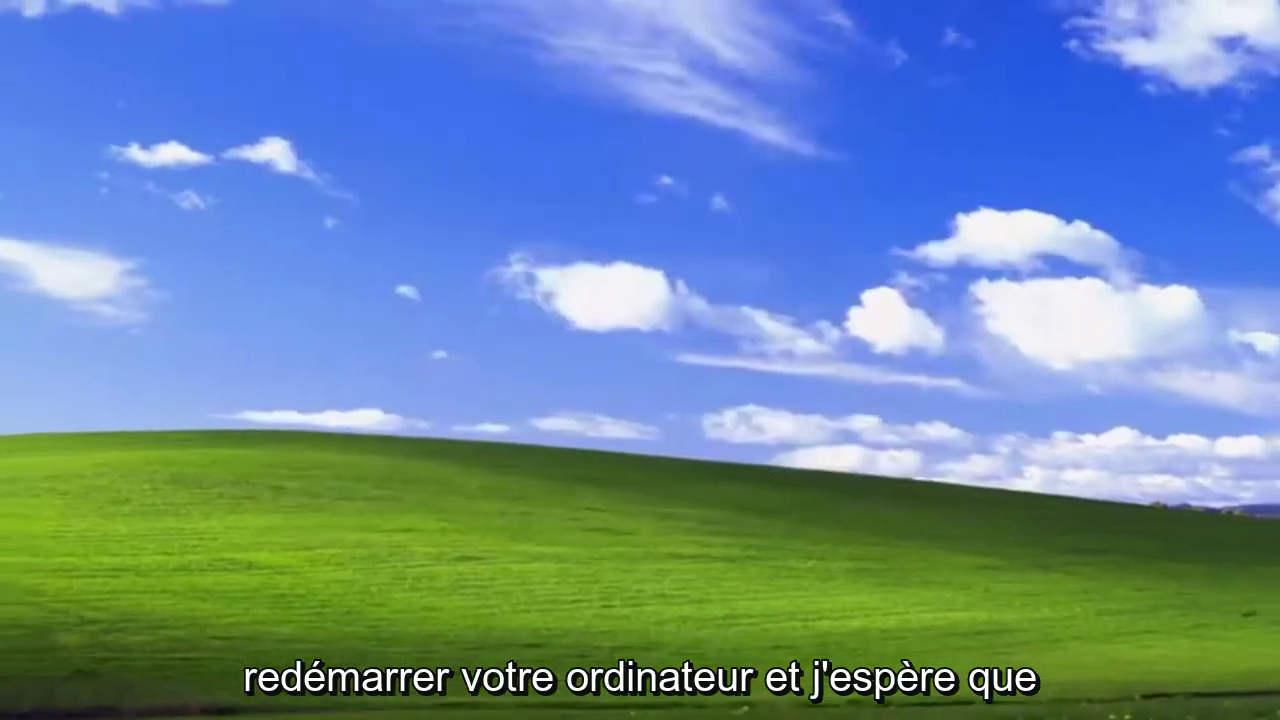